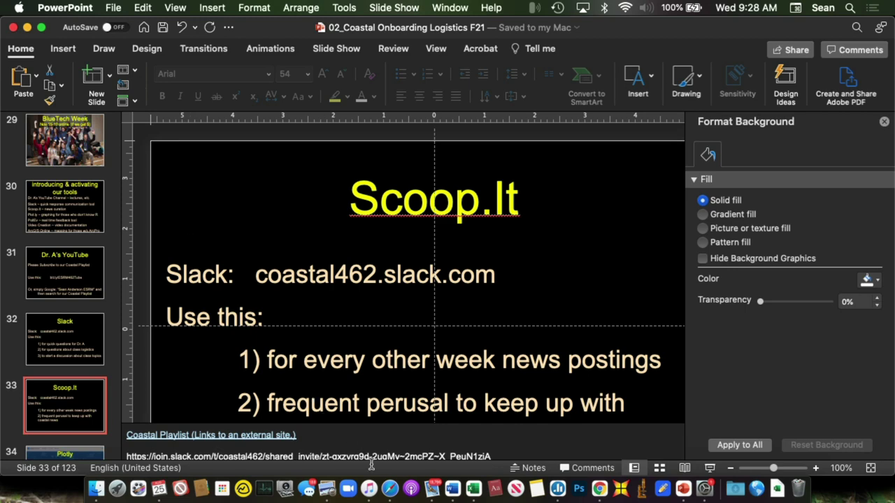
- Load scoop.it in the Safari address bar
click(390, 488)
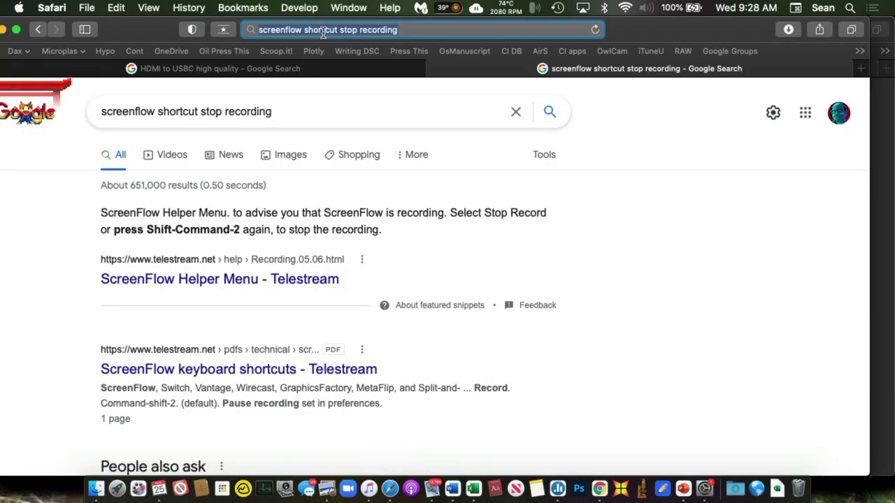
text(scoop.it)
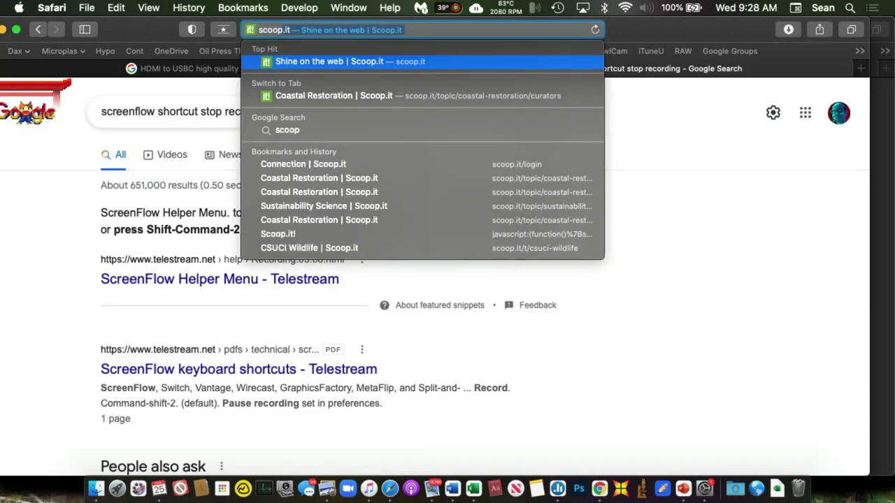
key(Return)
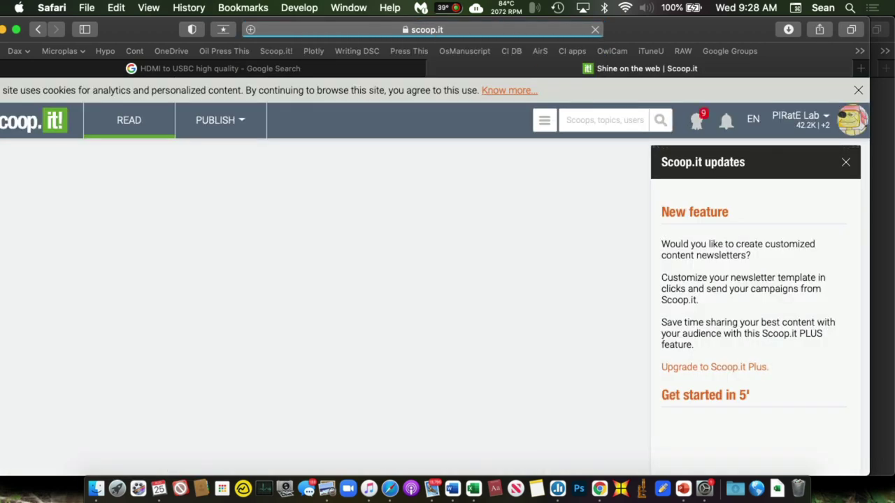
- Open the Coastal Restoration topic page from the Scoop.it account menu
click(815, 120)
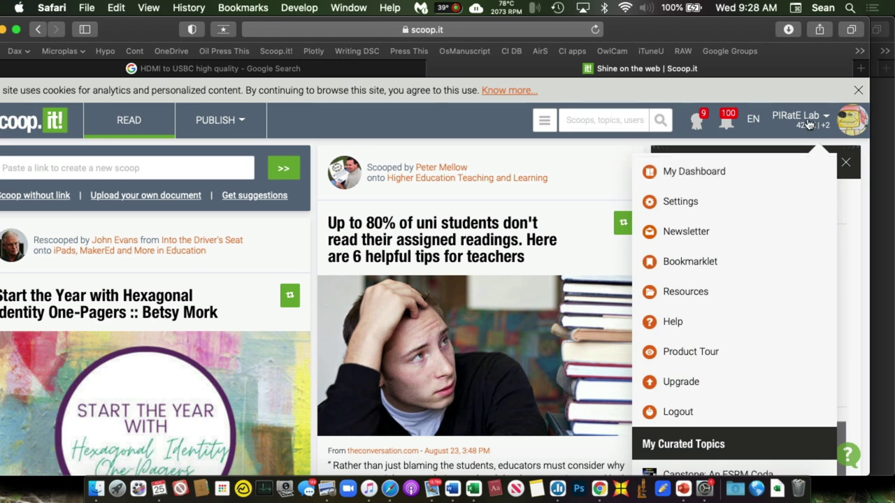
click(808, 82)
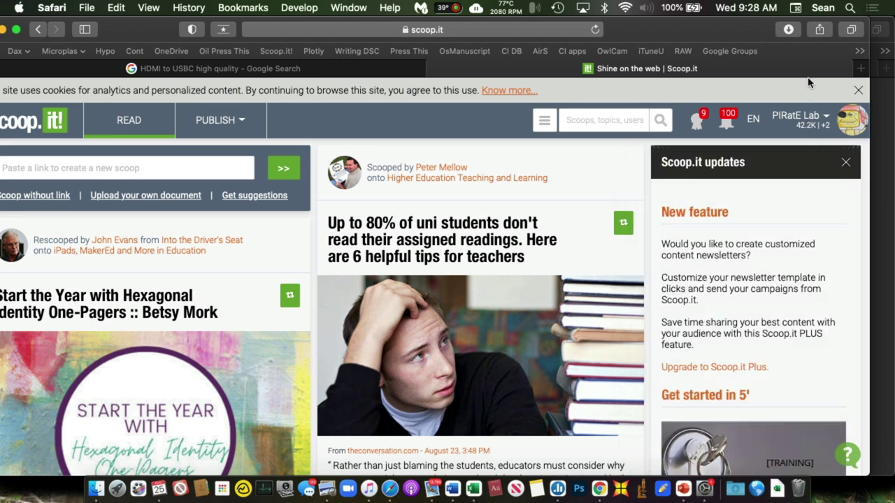
click(819, 116)
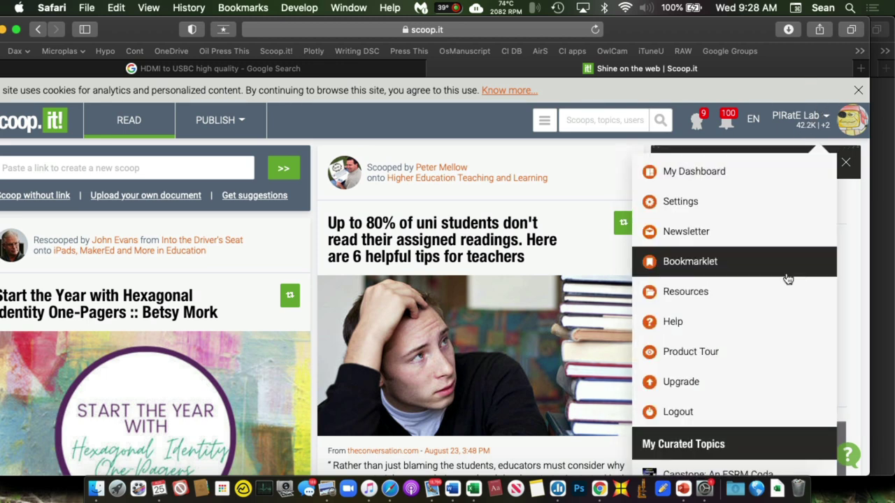
scroll(776, 294, down, 3)
click(753, 426)
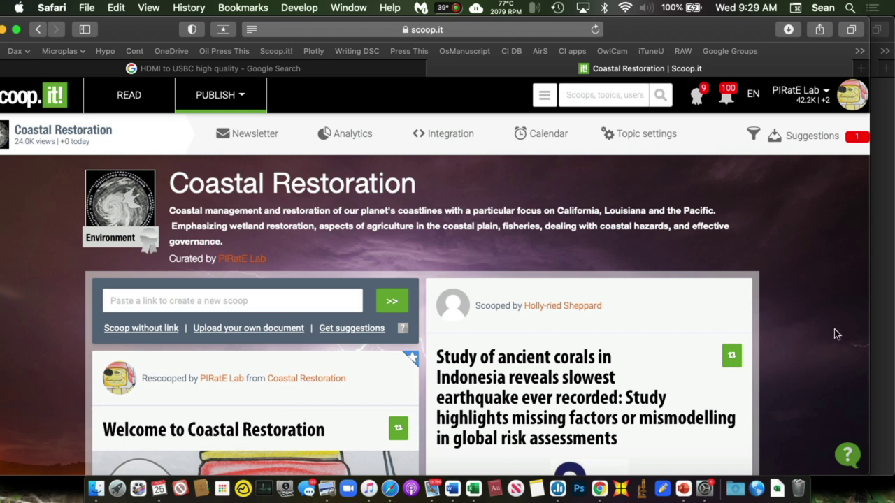
scroll(835, 334, down, 2)
scroll(835, 330, up, 1)
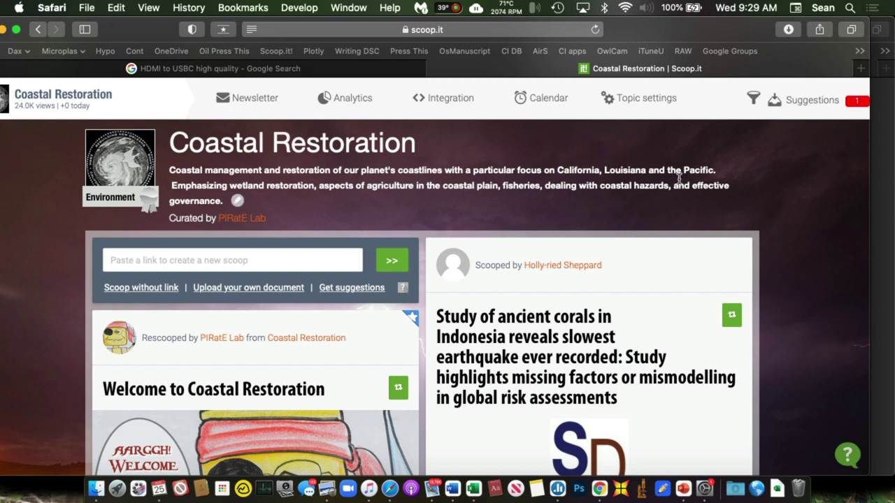
- Load the Los Angeles Times homepage and browse down it
click(388, 68)
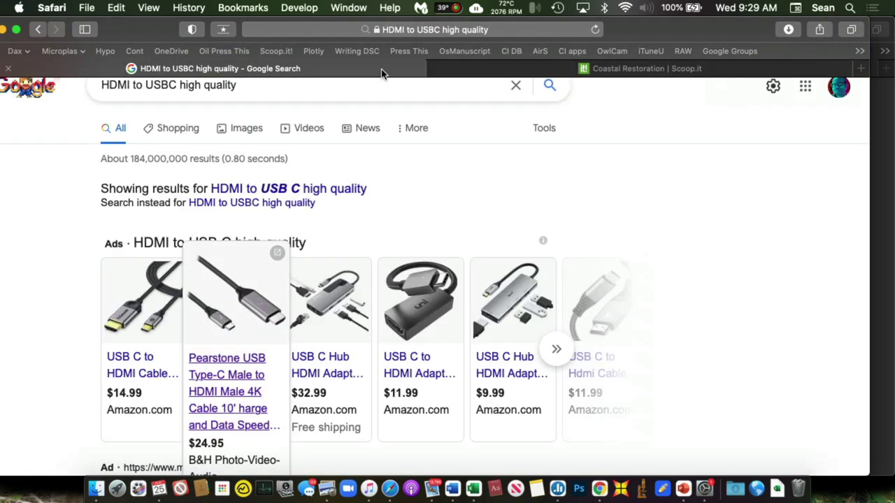
click(384, 32)
text(LATi)
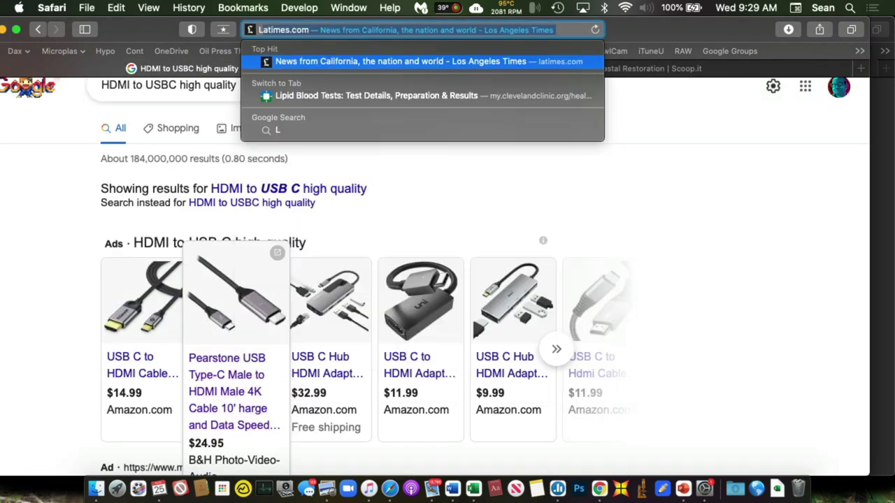
text(me)
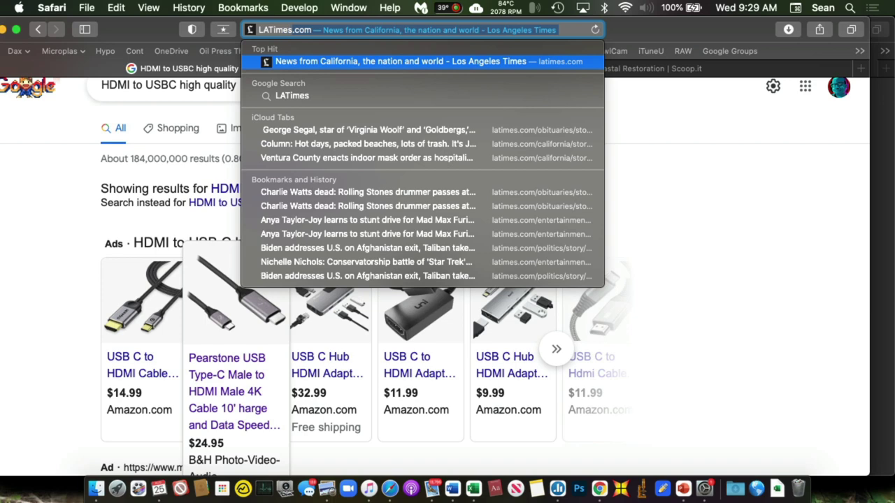
key(Return)
scroll(496, 207, down, 5)
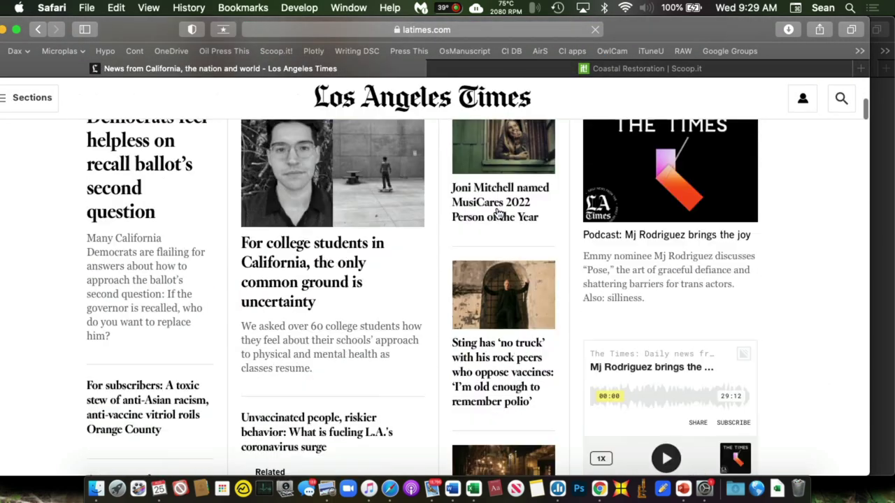
scroll(497, 212, down, 2)
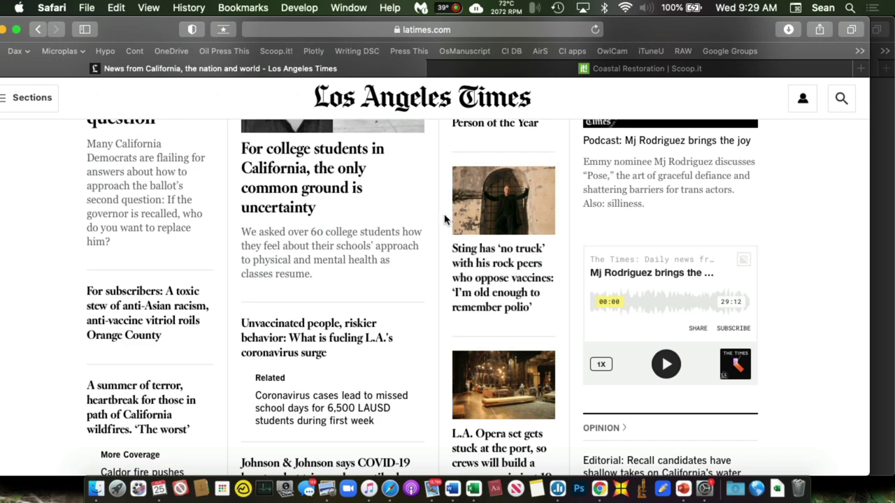
scroll(445, 220, down, 1)
scroll(444, 219, down, 7)
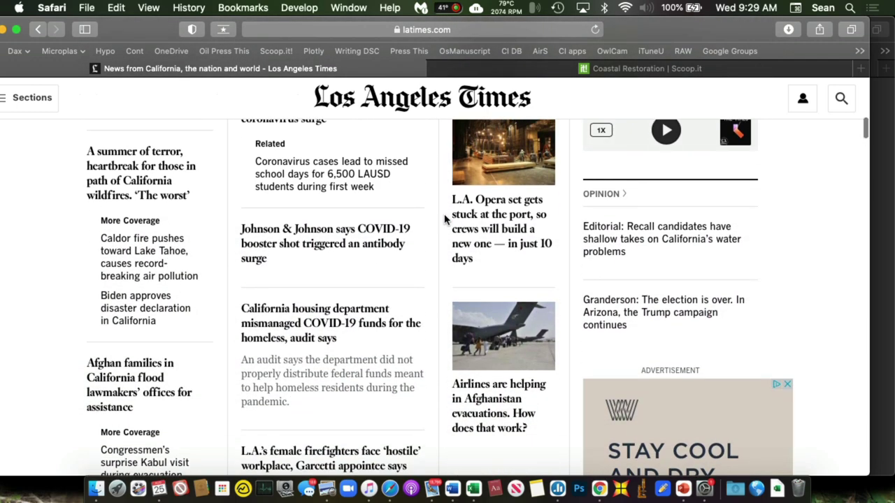
scroll(445, 220, down, 5)
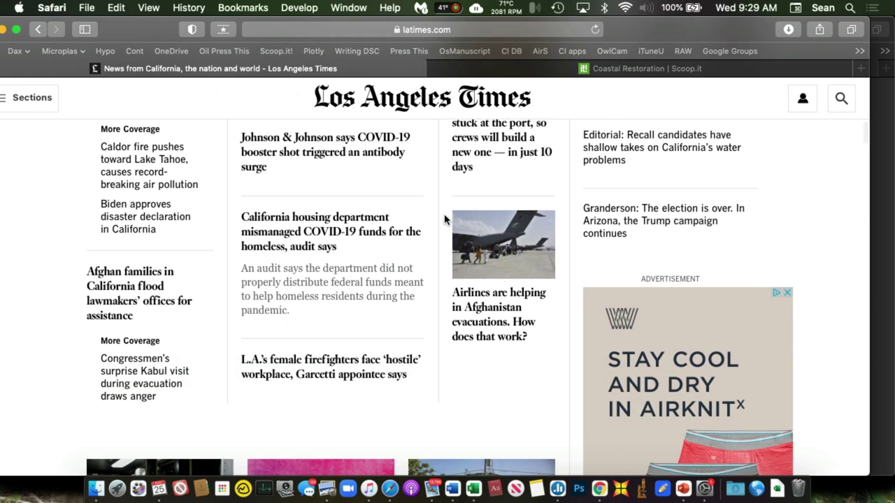
scroll(445, 220, up, 12)
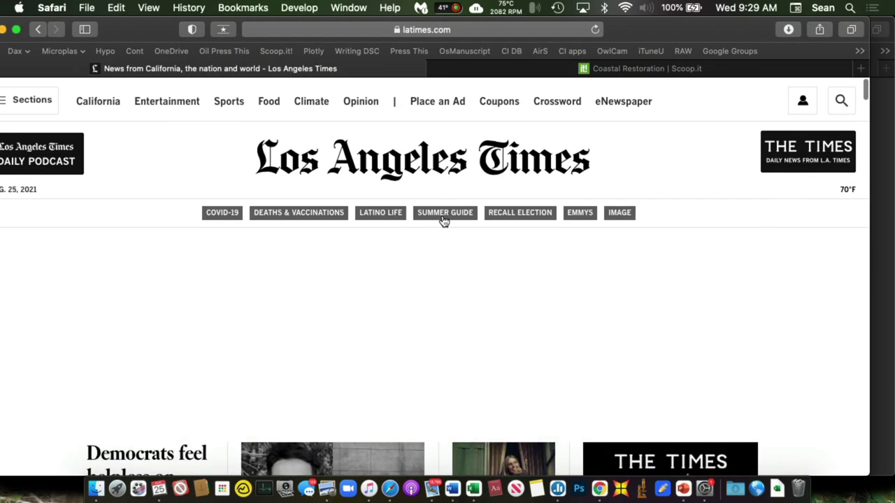
- Search the LA Times site for 'beach'
click(839, 100)
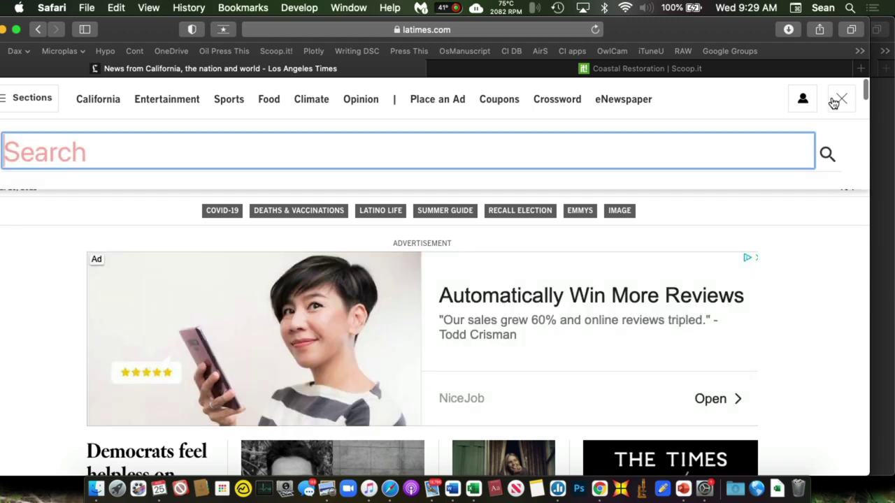
text(beach)
key(Return)
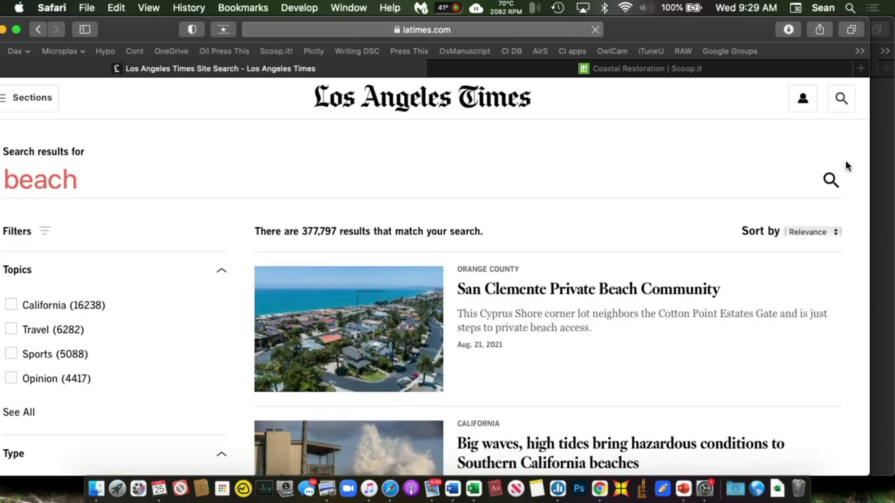
scroll(789, 290, down, 3)
scroll(789, 295, up, 1)
scroll(785, 293, down, 3)
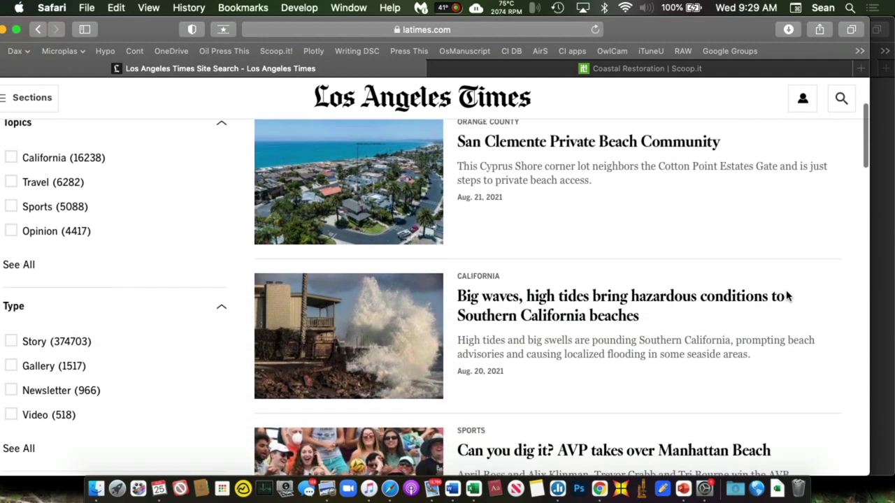
- Open the 'Big waves, high tides' article, skim it, then return to the Coastal Restoration tab
click(651, 289)
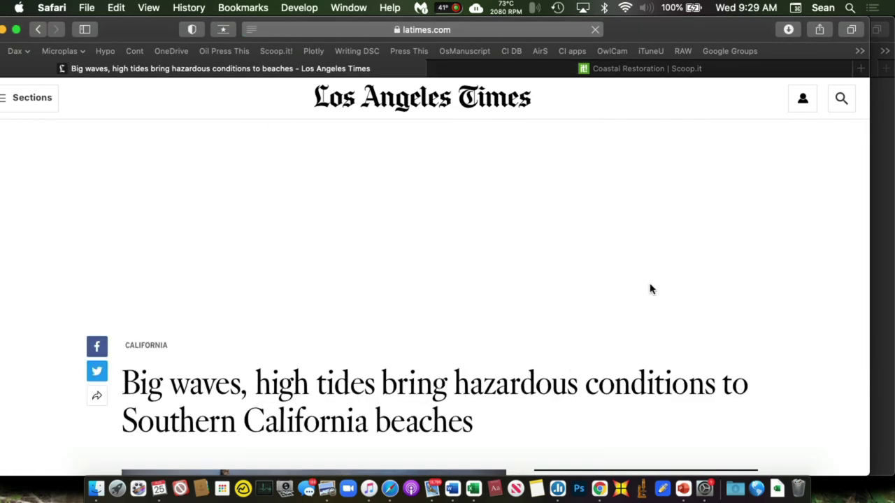
scroll(651, 289, down, 2)
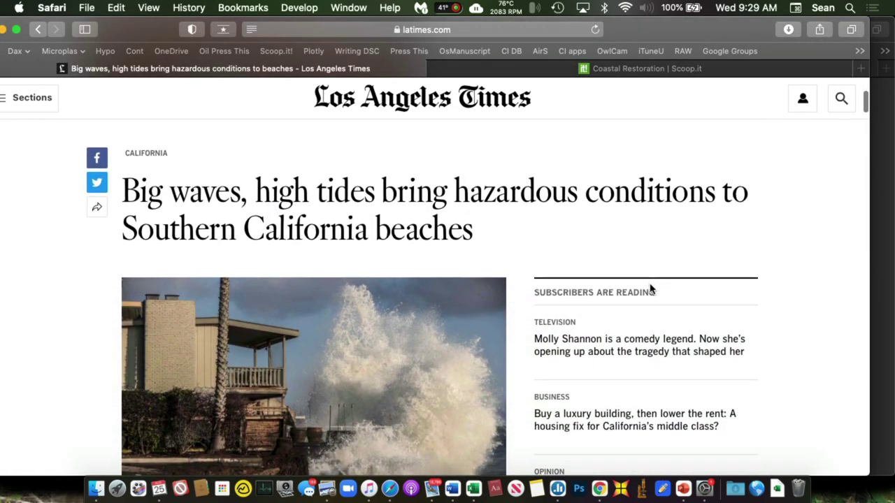
click(568, 71)
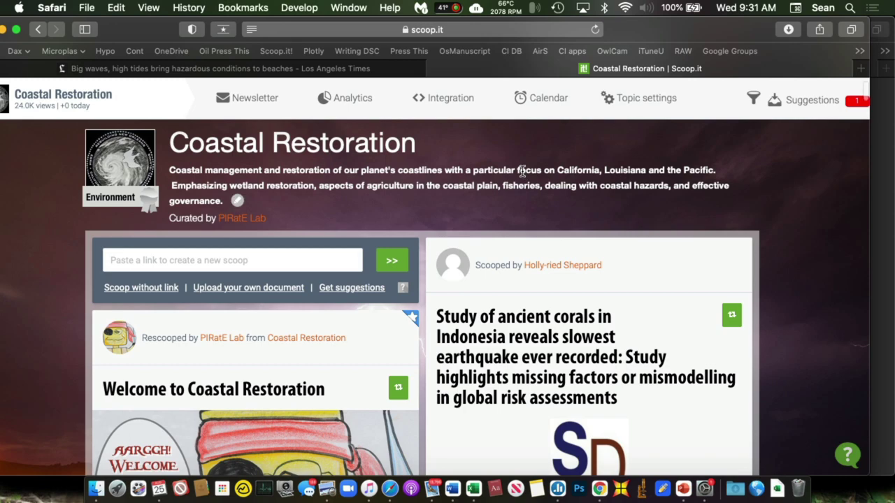
- Close the Generate Leads promotion on the Coastal Restoration page
scroll(522, 171, up, 1)
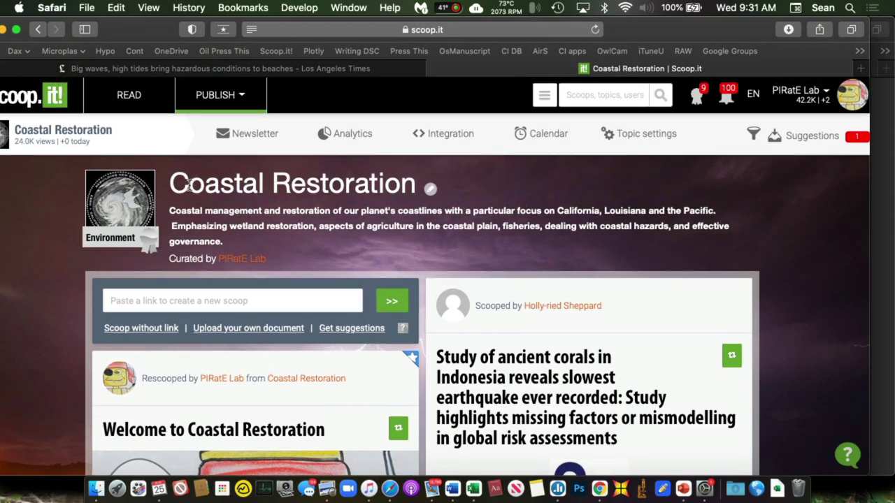
scroll(493, 231, down, 10)
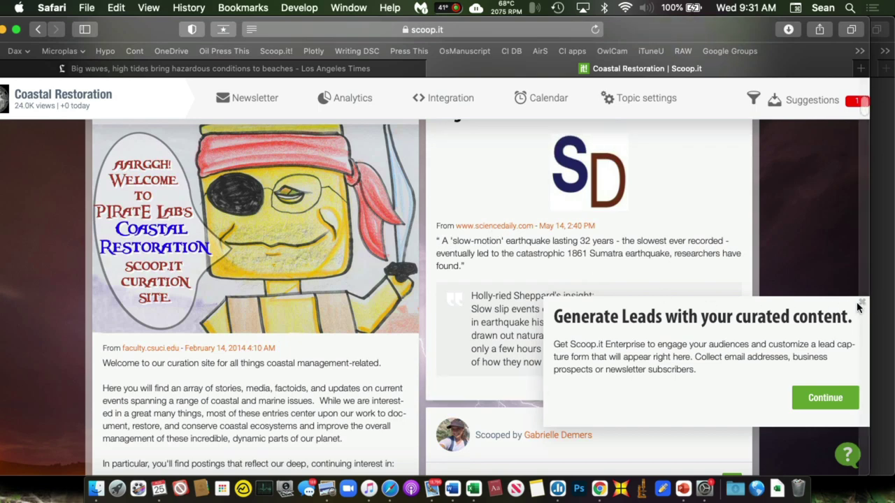
scroll(846, 290, up, 1)
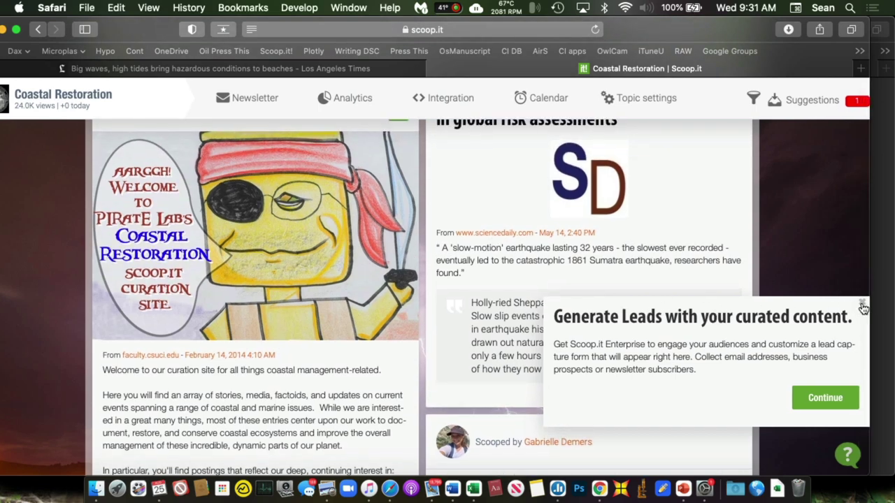
click(863, 304)
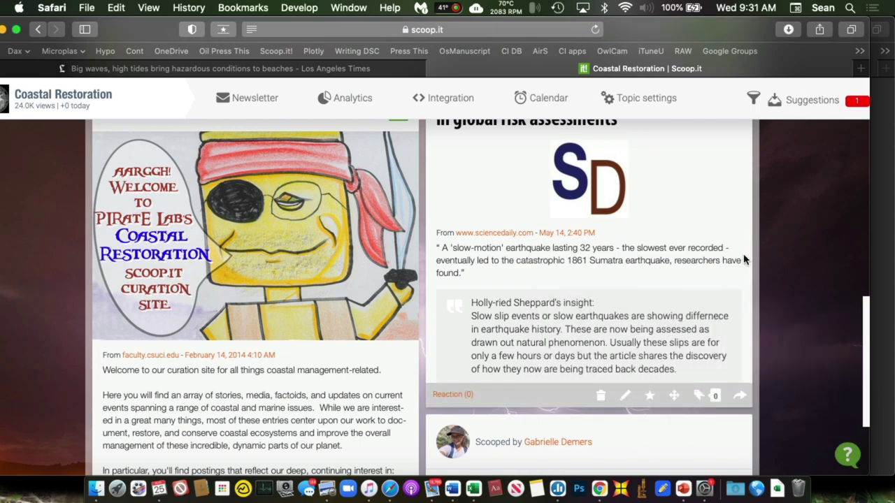
- Scroll down through the Coastal Restoration feed and back to the top
scroll(744, 260, down, 10)
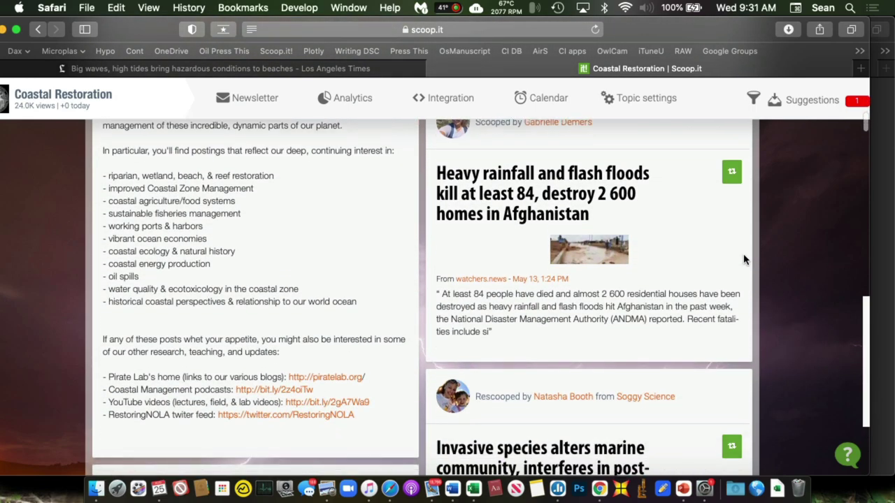
scroll(744, 260, down, 15)
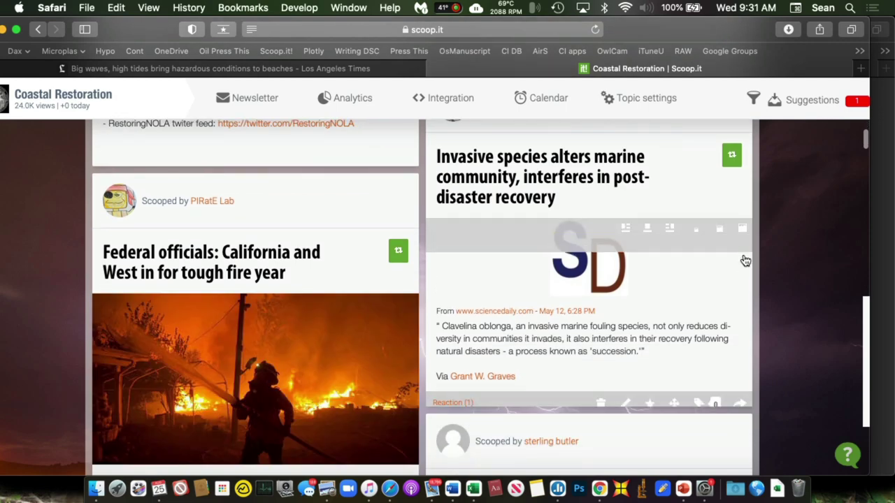
scroll(745, 260, down, 1)
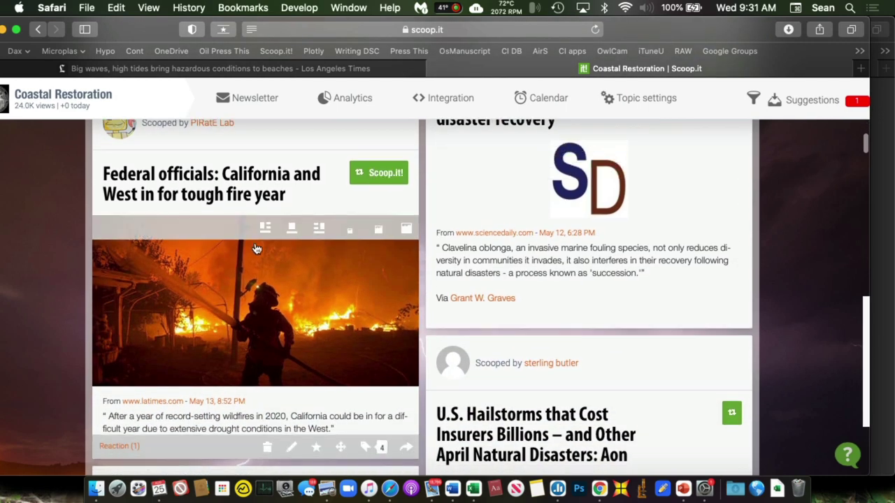
scroll(290, 202, up, 20)
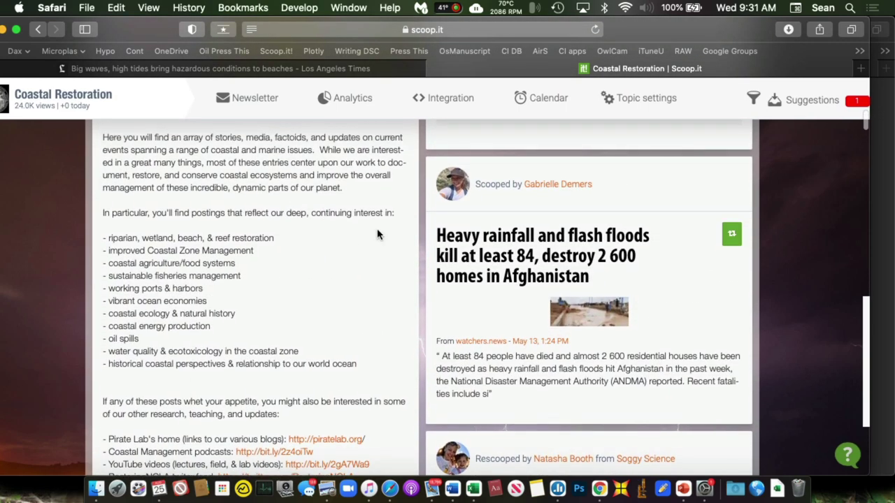
scroll(480, 258, up, 12)
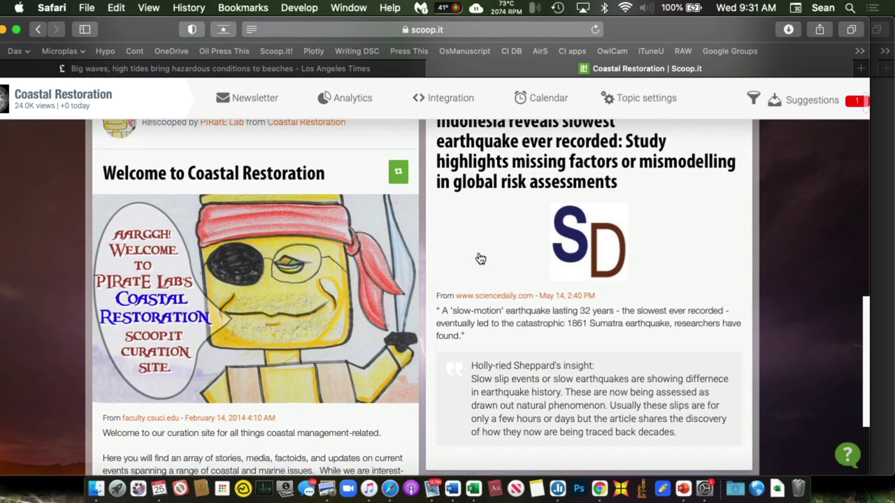
scroll(480, 259, up, 7)
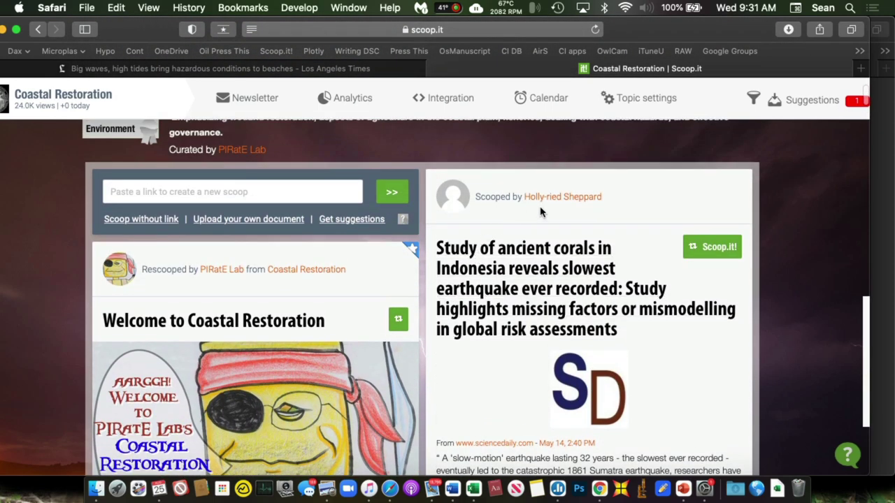
mouse_move(543, 206)
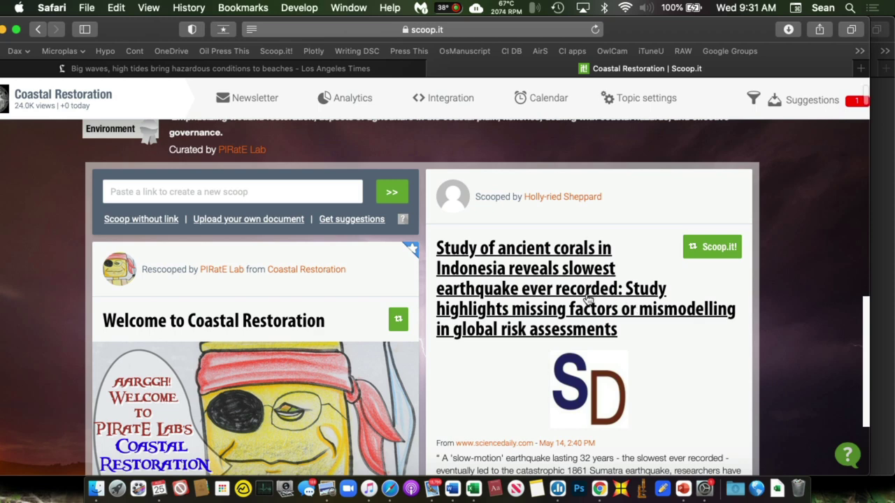
scroll(588, 299, down, 3)
scroll(588, 299, down, 1)
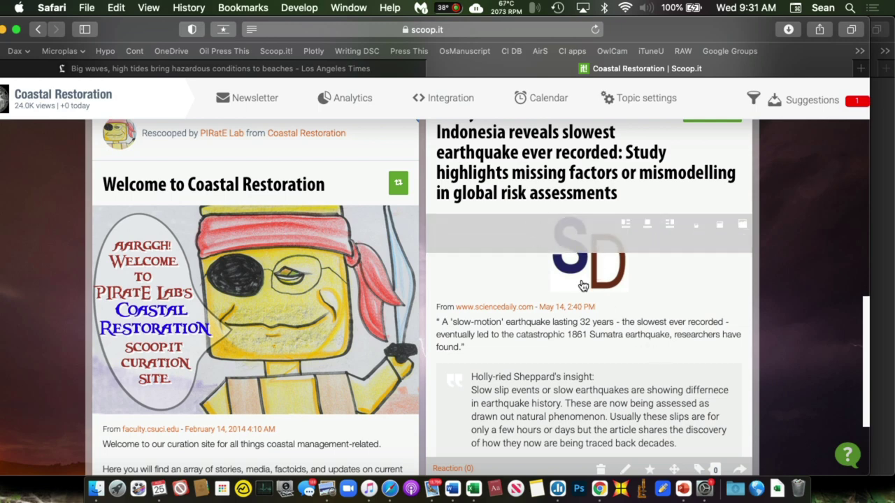
mouse_move(610, 270)
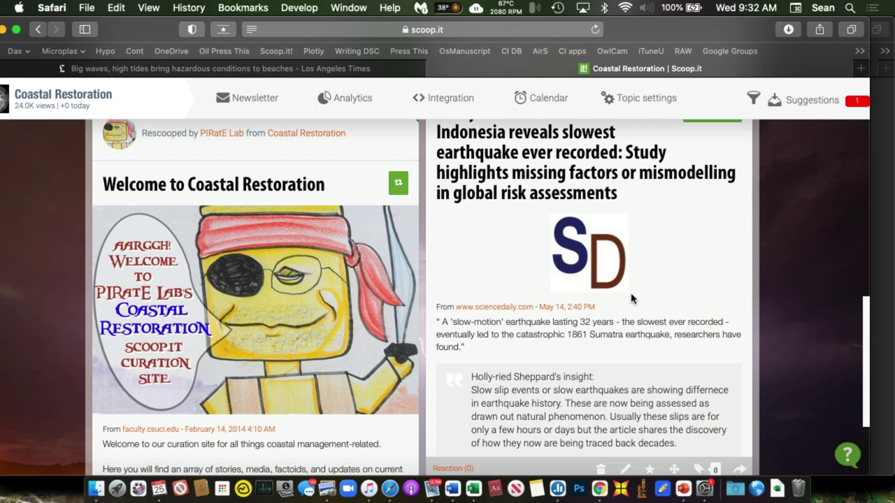
scroll(632, 299, down, 3)
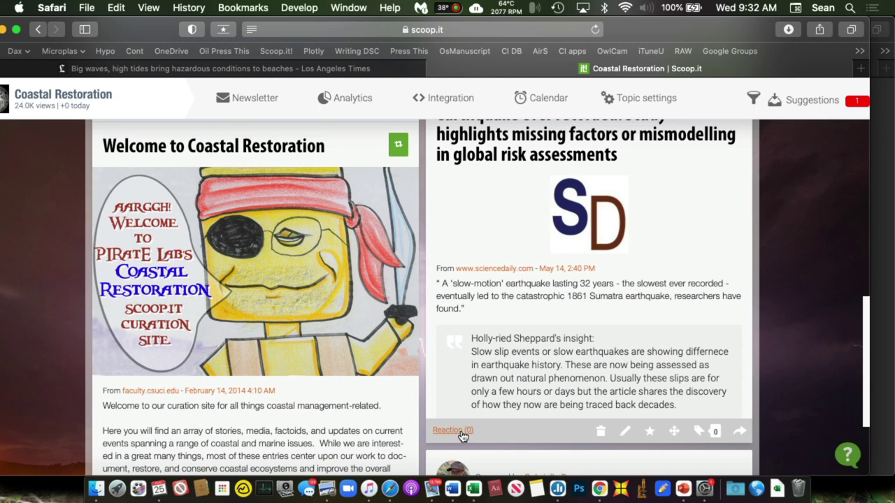
- Scroll to the top of Scoop.it and switch to the 'Big waves, high tides' LA Times tab
scroll(470, 427, up, 8)
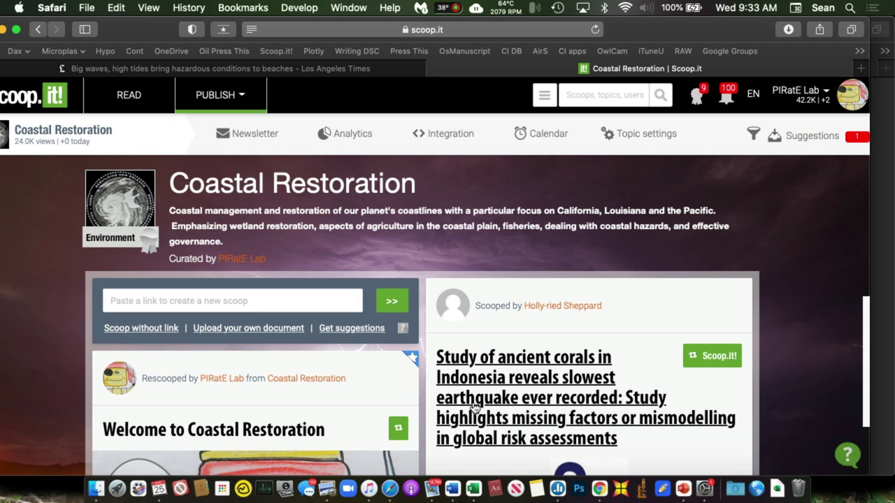
click(231, 70)
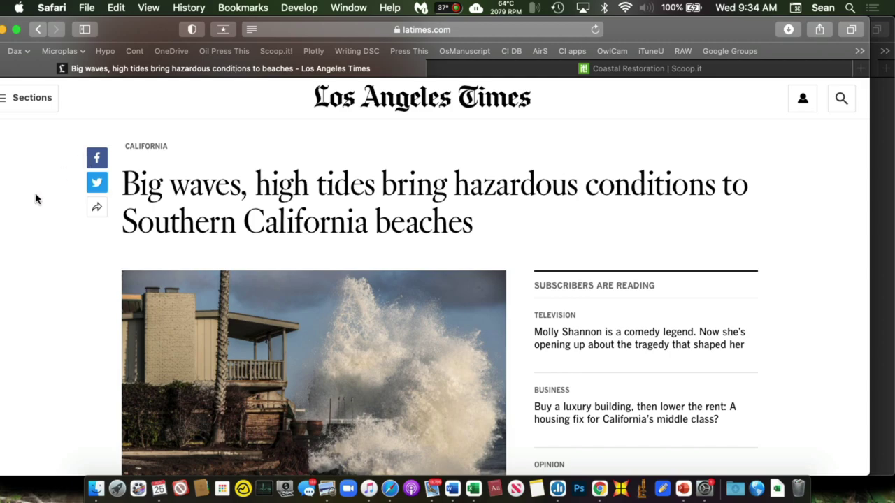
- Skim the Big waves article, then select its full URL in the address bar
scroll(35, 200, down, 10)
scroll(35, 200, down, 15)
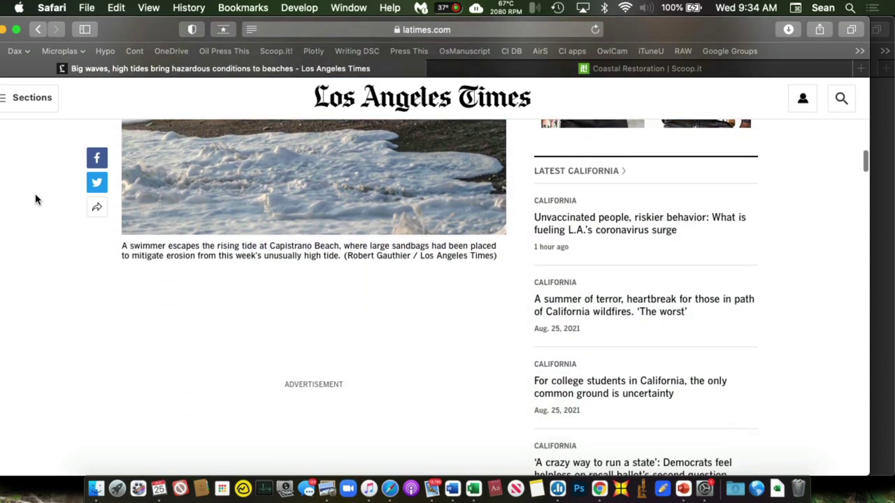
scroll(35, 200, up, 15)
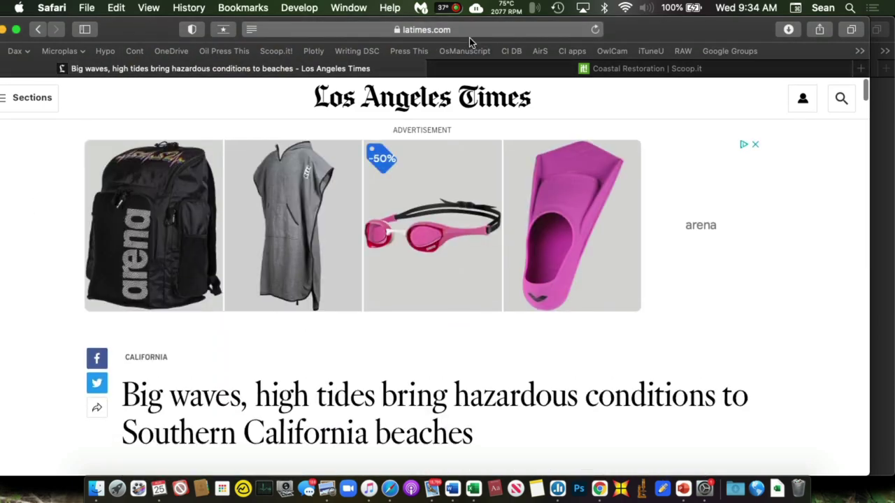
click(470, 30)
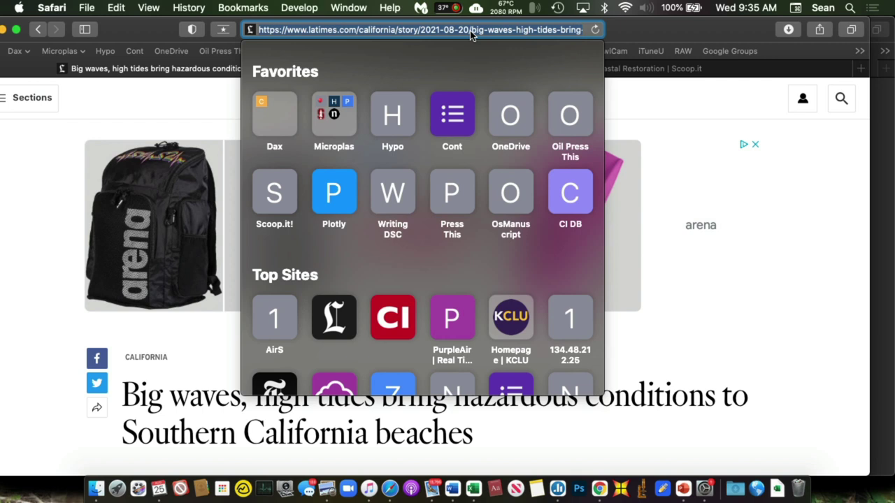
- Switch to the Coastal Restoration Scoop.it tab with the new-scoop link box in view
click(726, 65)
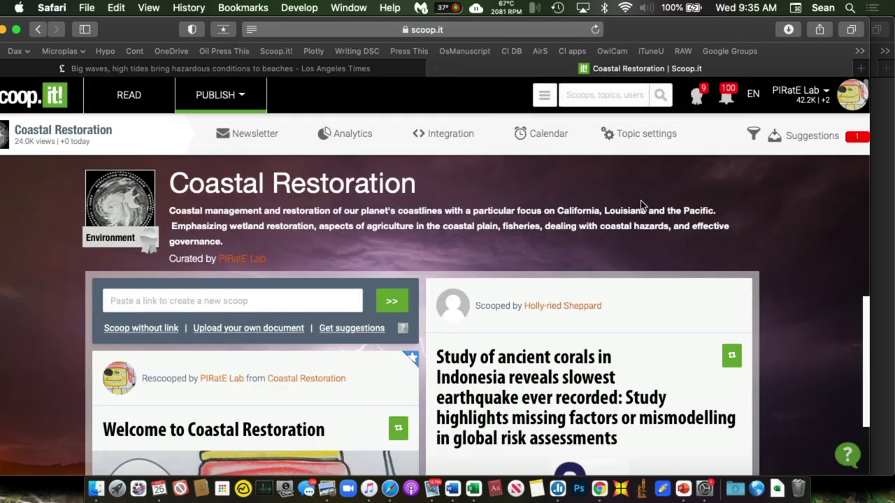
scroll(640, 206, down, 3)
scroll(630, 205, up, 1)
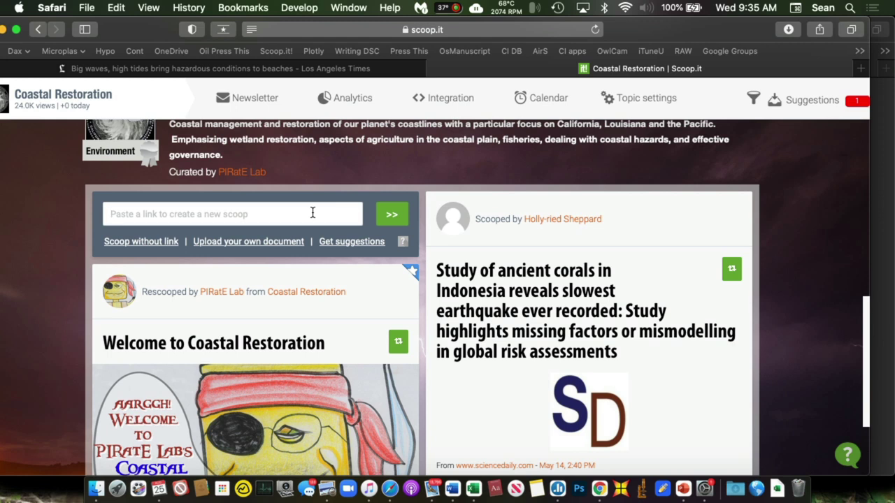
- Paste the LA Times big-waves URL into the new-scoop field and submit it
key(super+v)
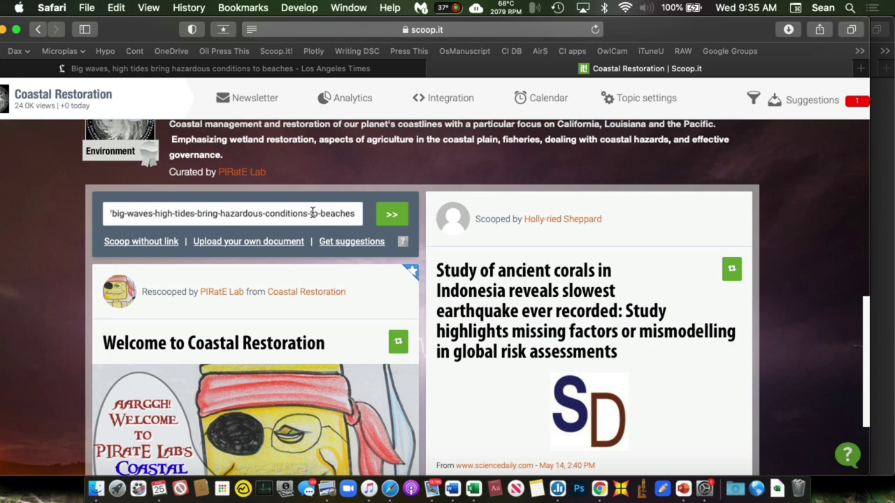
click(392, 216)
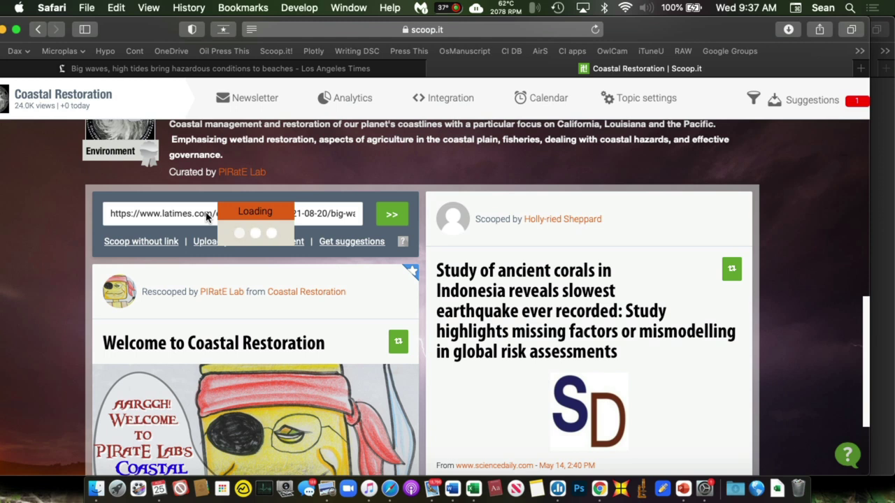
scroll(224, 220, up, 3)
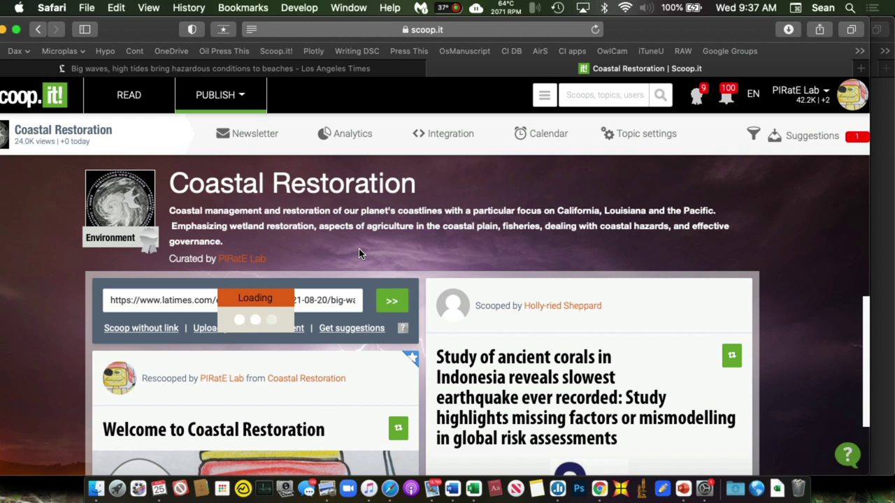
- Reload the stalled Scoop.it page, then load nytimes.com in the LA Times tab
click(595, 30)
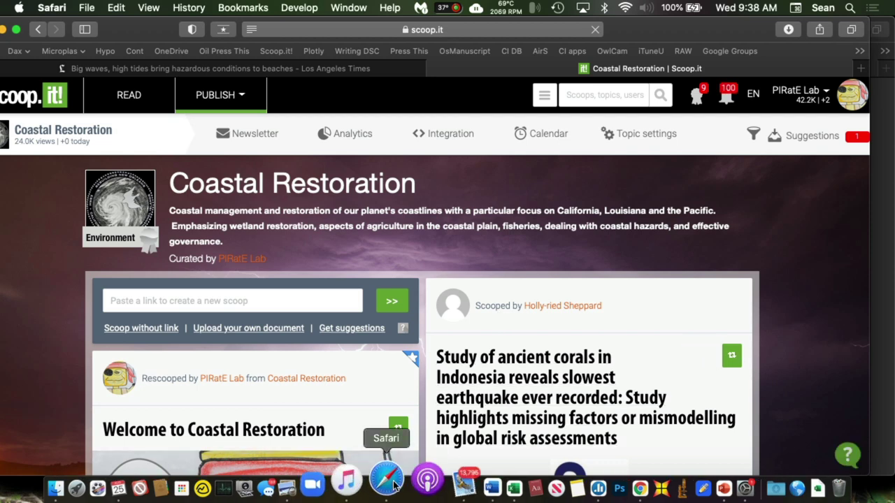
click(292, 68)
click(323, 30)
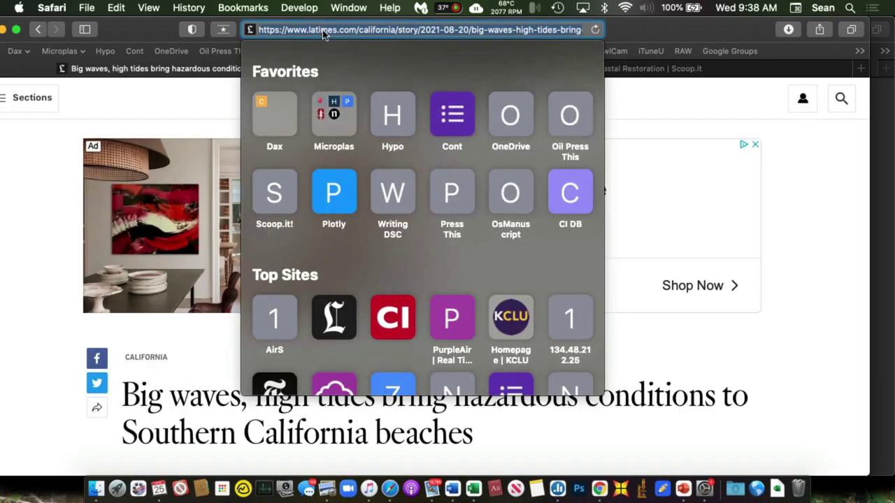
text(wa)
click(830, 153)
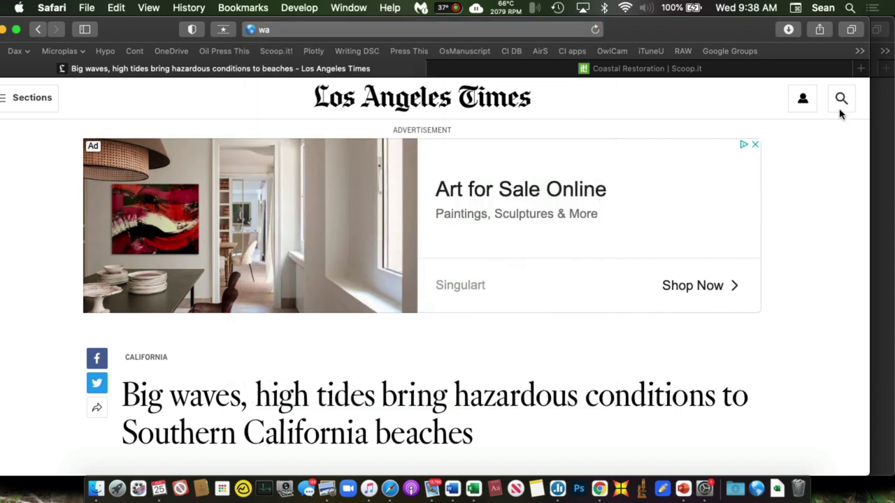
click(841, 99)
text(w)
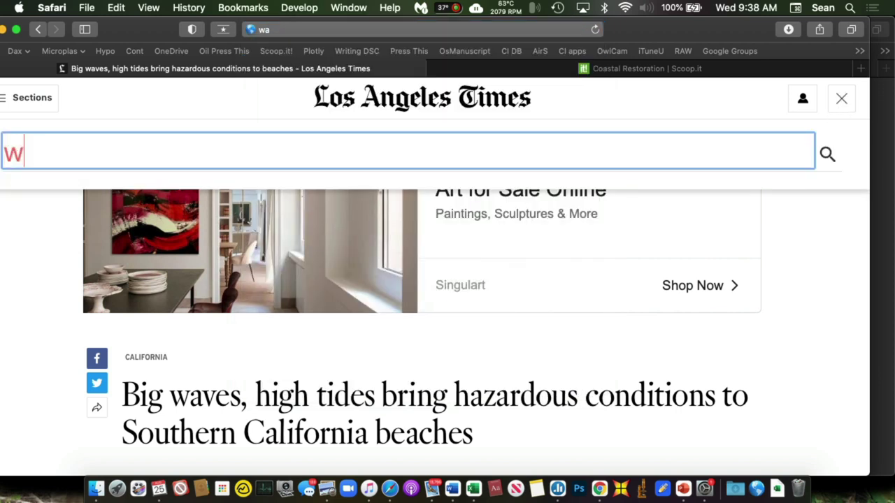
click(329, 30)
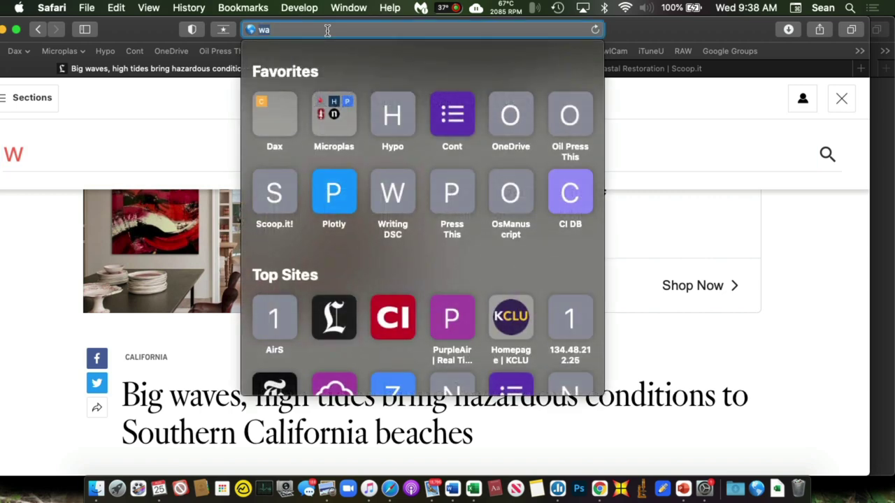
key(BackSpace)
text(nytimes.com)
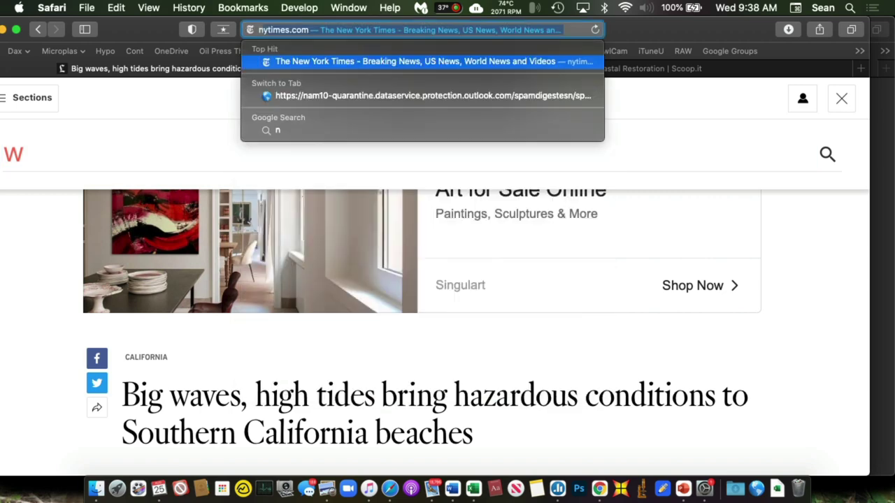
key(Return)
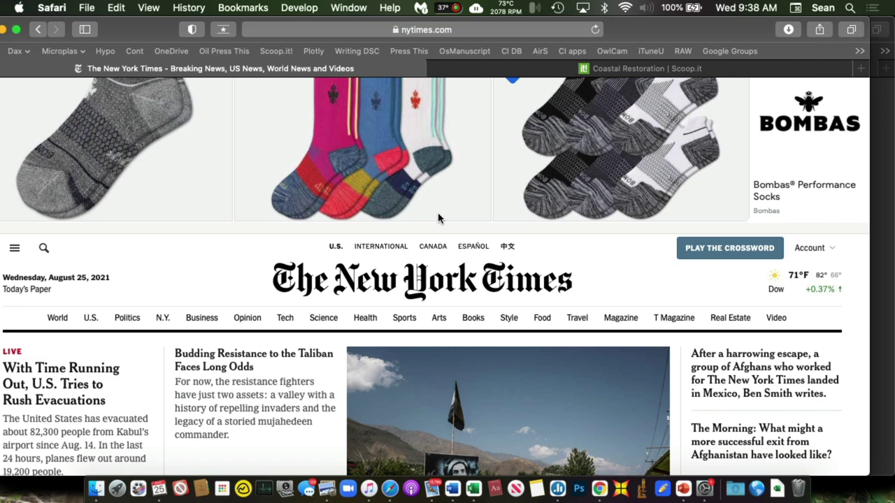
- Search the New York Times site for 'waves'
scroll(438, 219, down, 3)
scroll(439, 219, up, 4)
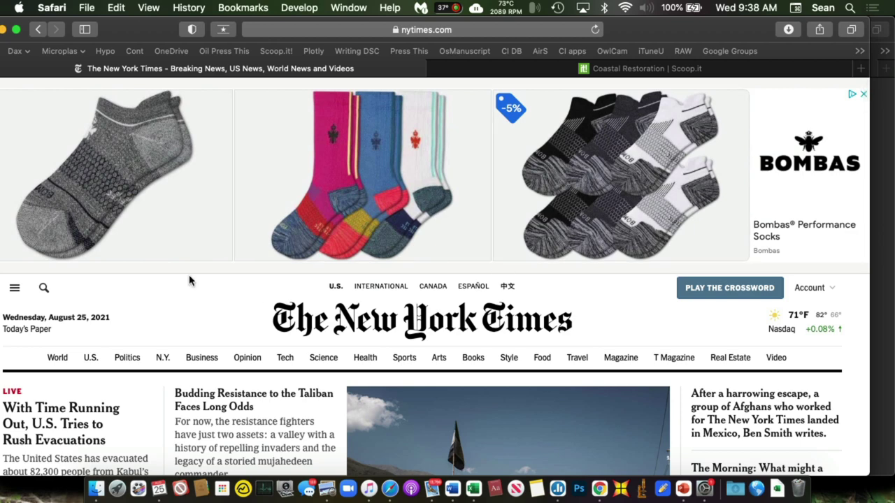
click(44, 291)
text(waves)
key(Return)
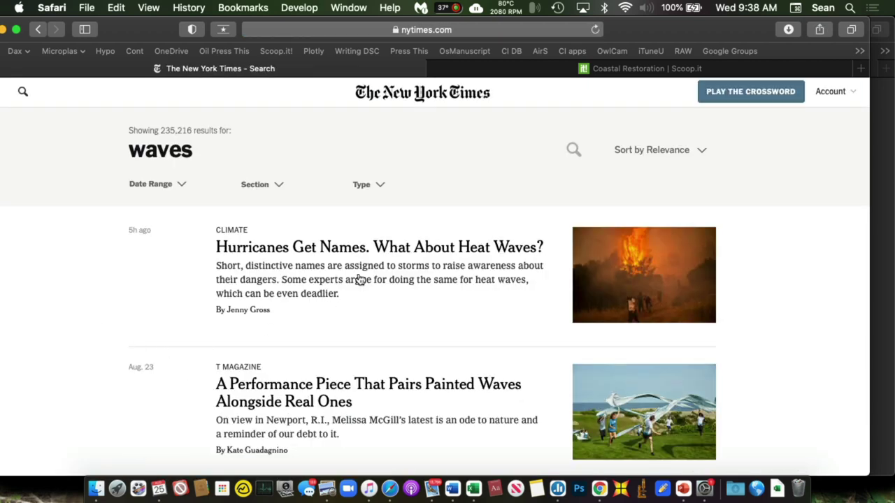
- Open 'Hurricanes Get Names. What About Heat Waves?' and copy its URL
click(370, 250)
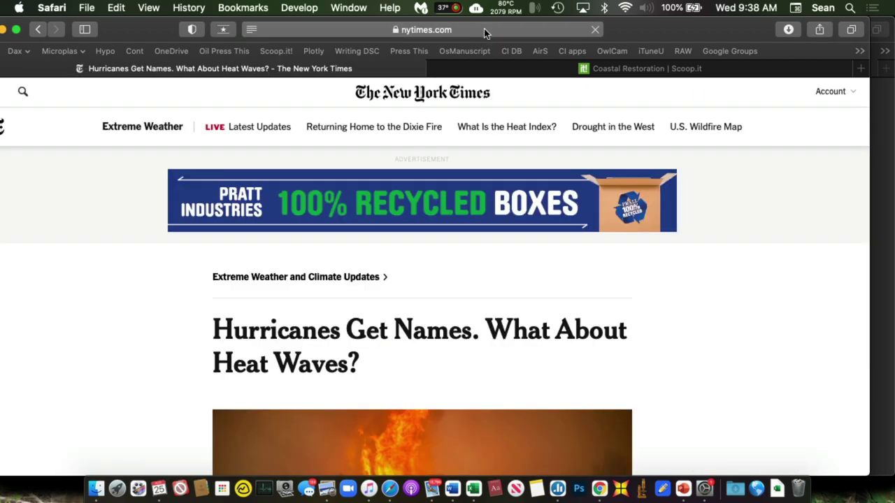
click(483, 28)
key(super+c)
- Create a new Coastal Restoration scoop from the pasted NYT heat-waves article link
click(677, 65)
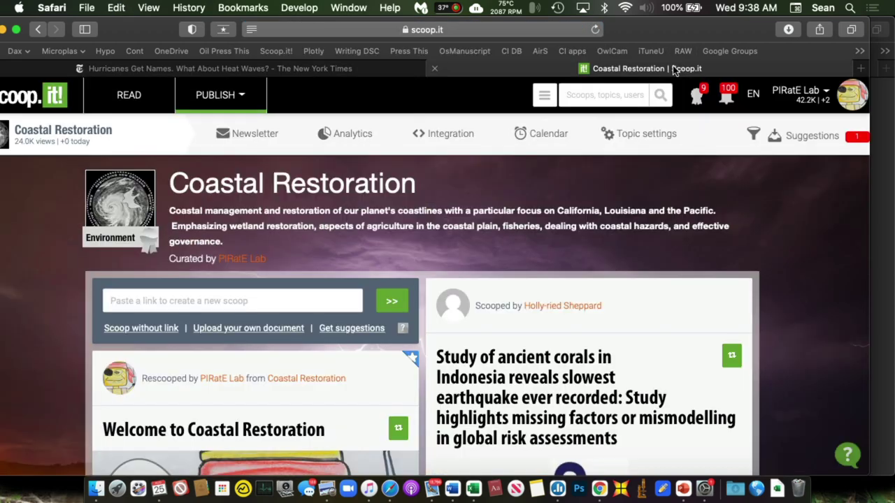
click(272, 298)
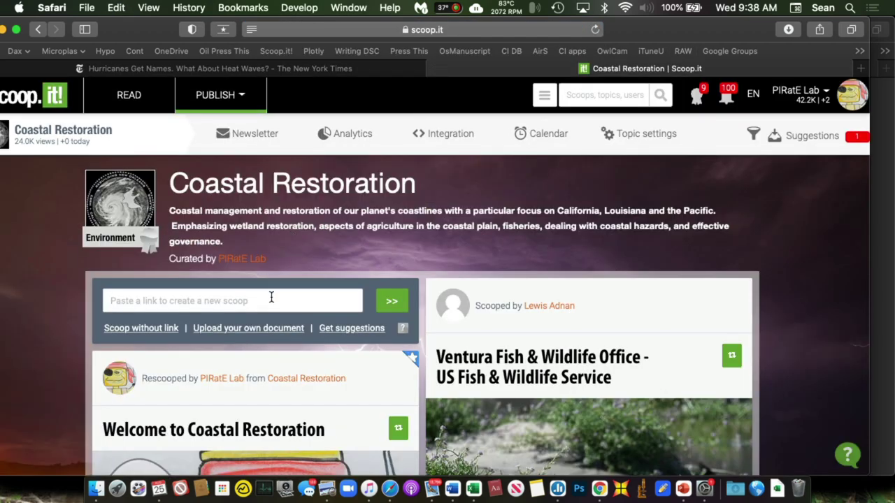
key(super+v)
click(392, 303)
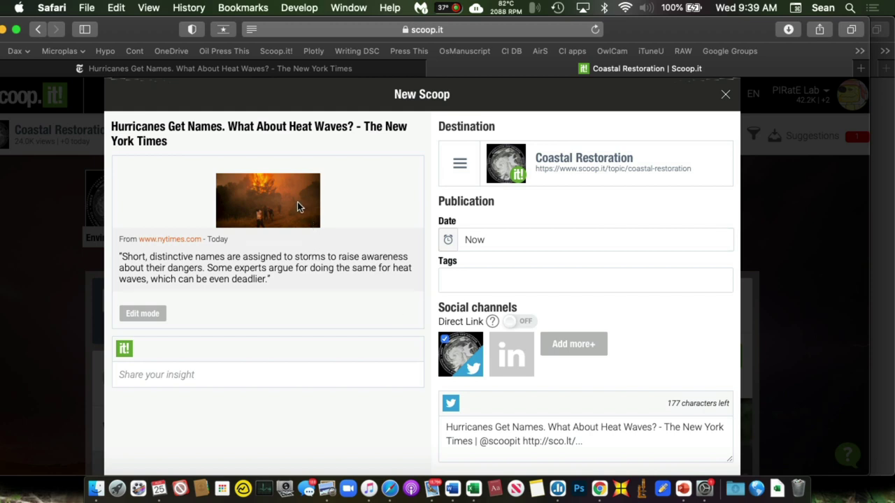
scroll(356, 224, down, 2)
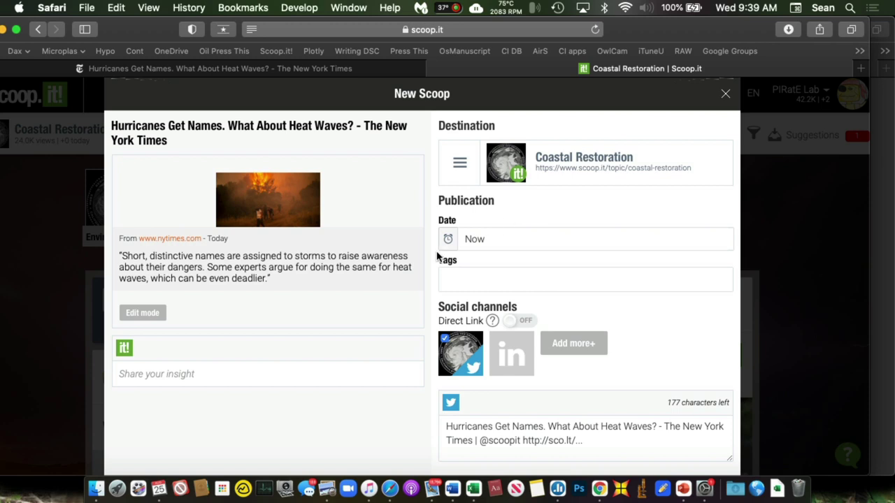
- Edit the scoop preview and set its article image to the large full-width layout
click(153, 315)
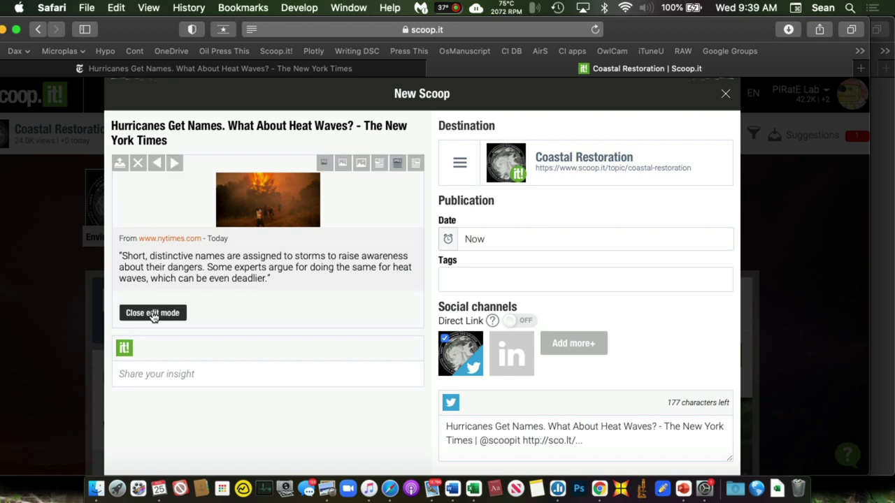
click(175, 374)
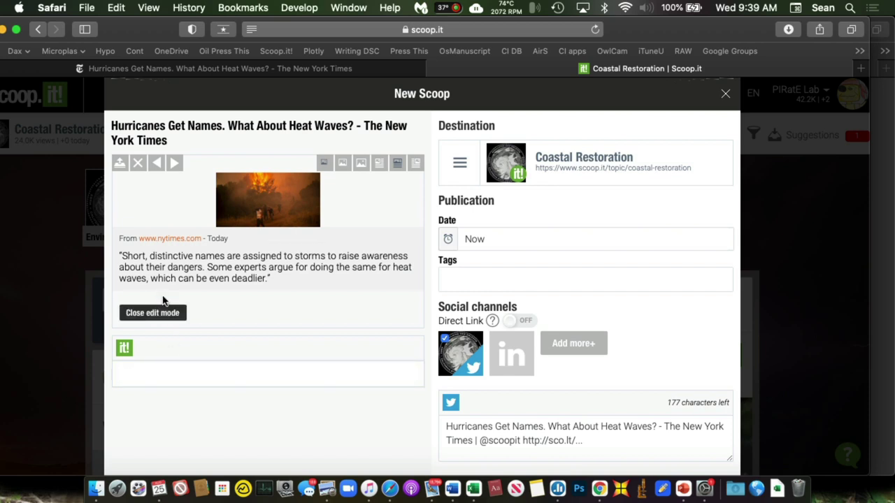
click(169, 273)
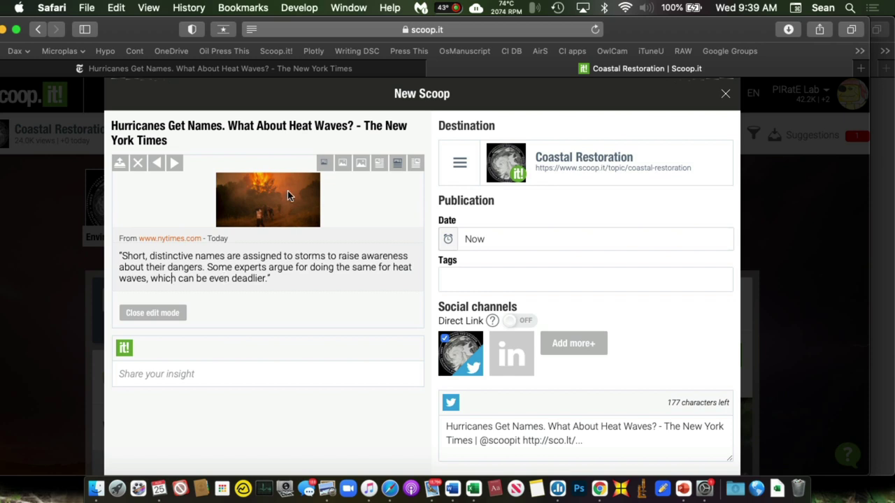
click(362, 164)
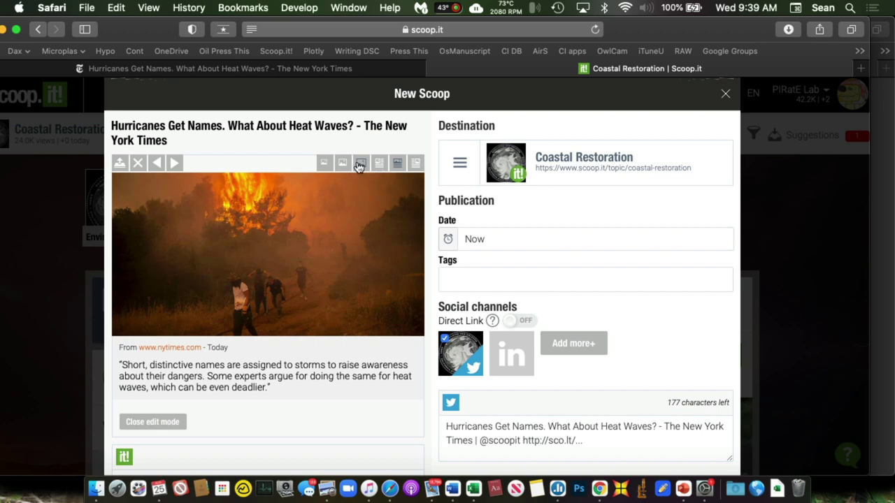
click(345, 164)
click(361, 164)
- Add the insight 'I was surprised at the lack of standardization for names of fires.'
scroll(349, 231, down, 3)
scroll(336, 310, down, 4)
click(290, 346)
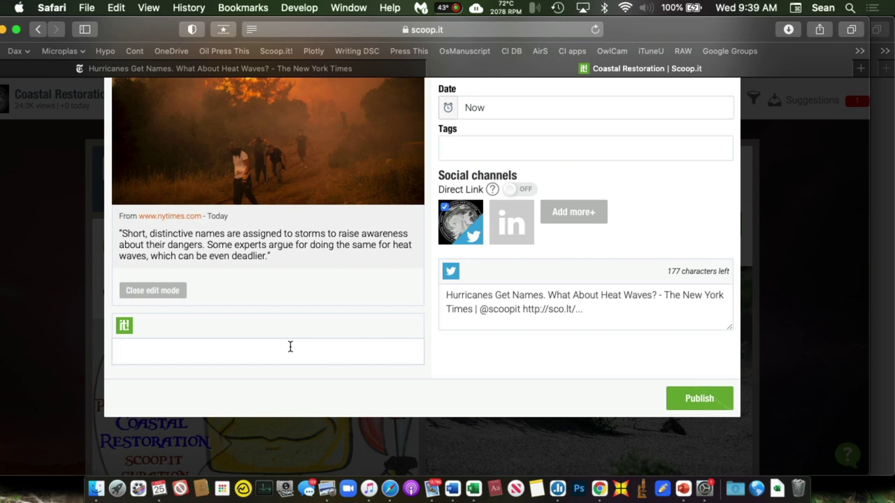
text(I was surprised )
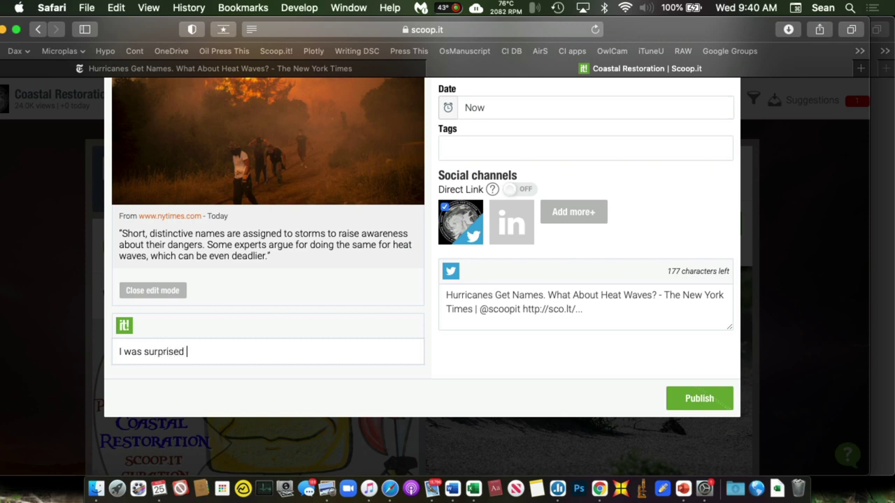
text(at the lack of)
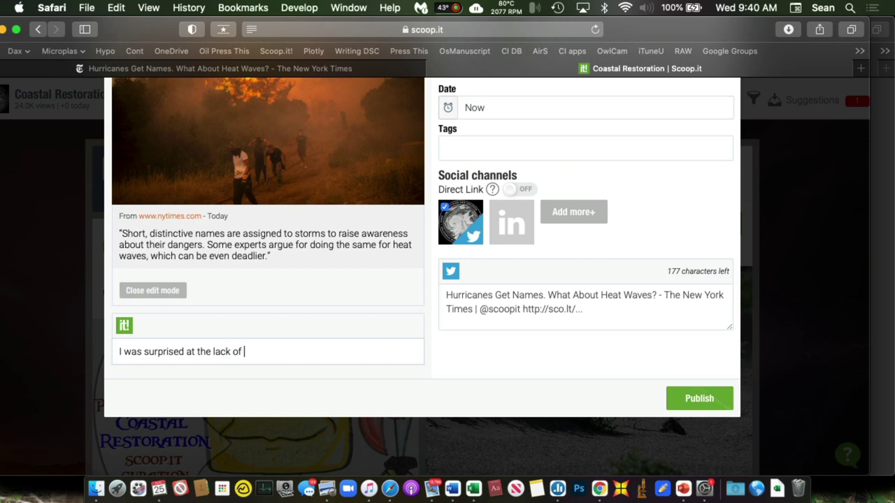
text( standardizat)
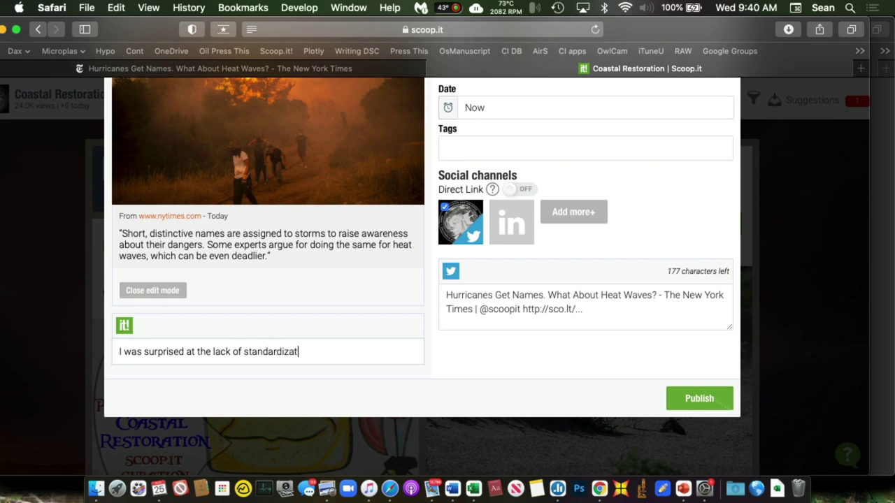
text(ion for names of)
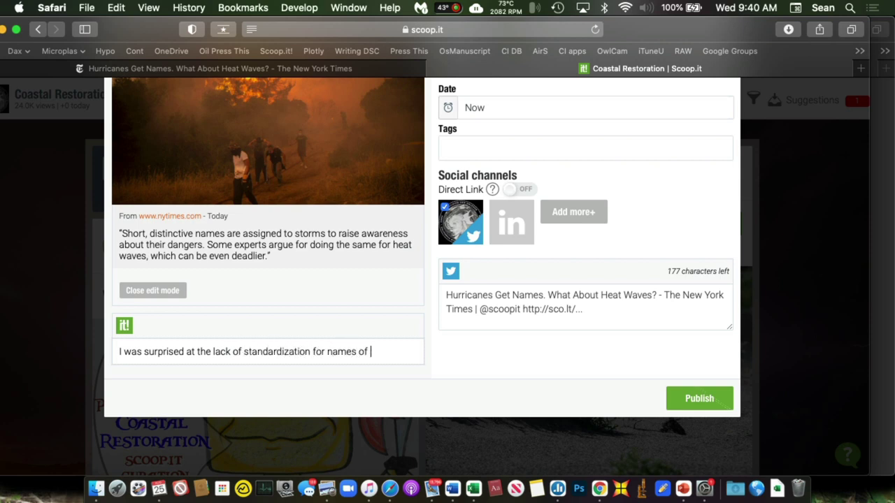
text( fires.)
scroll(419, 375, down, 1)
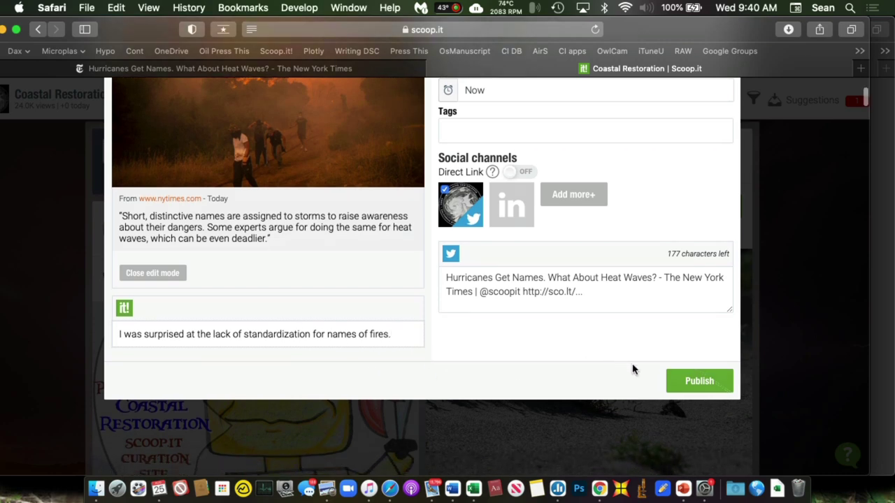
- Publish the heat-waves scoop to Coastal Restoration and review it with its insight on the topic page
click(689, 382)
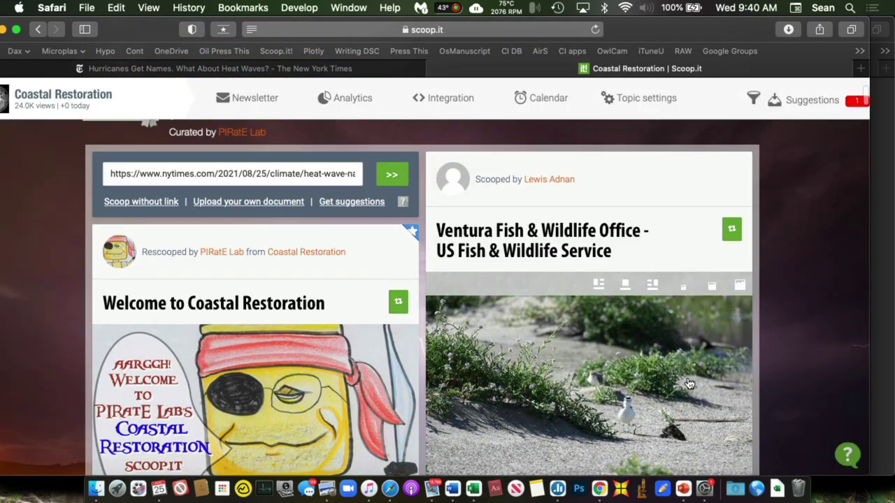
scroll(667, 323, down, 5)
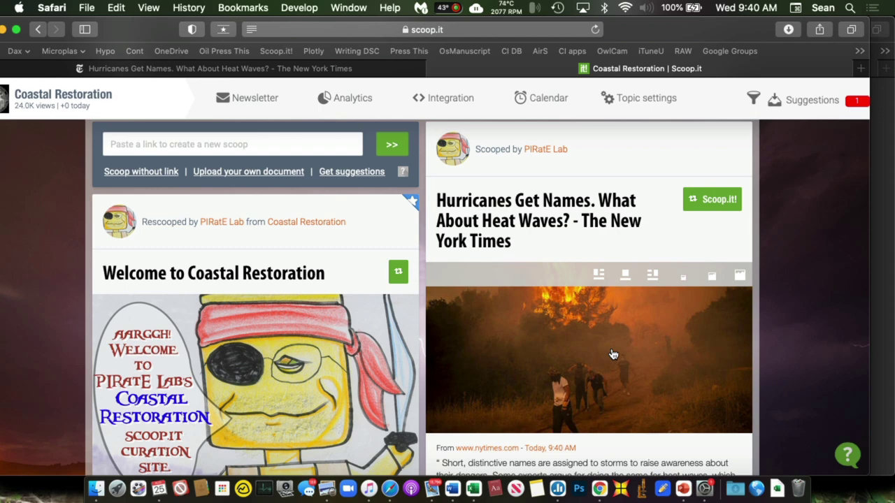
scroll(613, 354, down, 5)
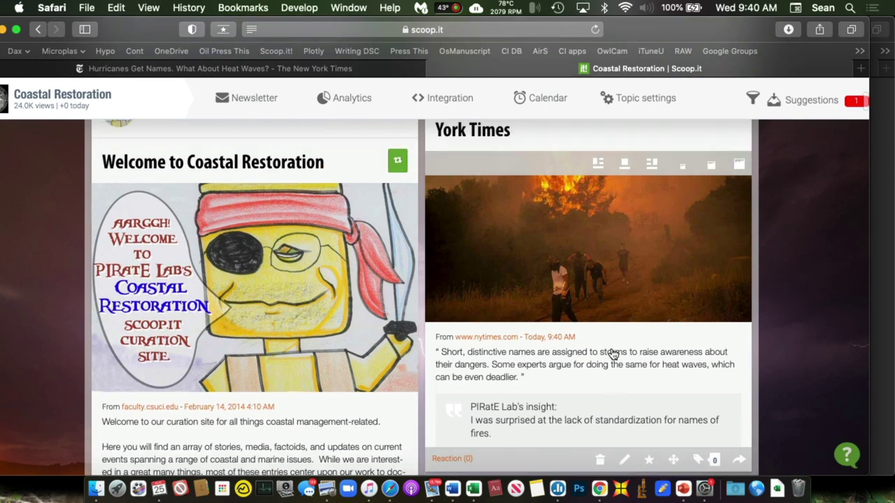
scroll(613, 354, down, 1)
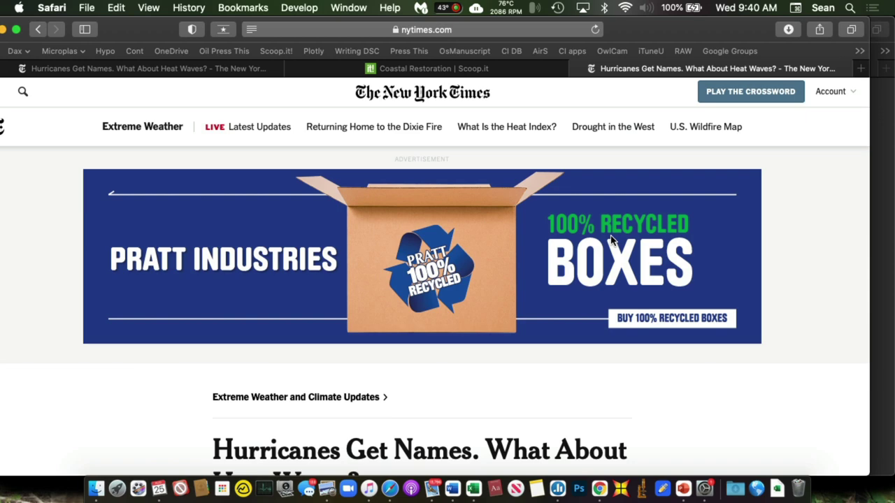
- Scroll the NYT article down past the ad to the heat-waves headline and wildfire photo
scroll(706, 344, down, 5)
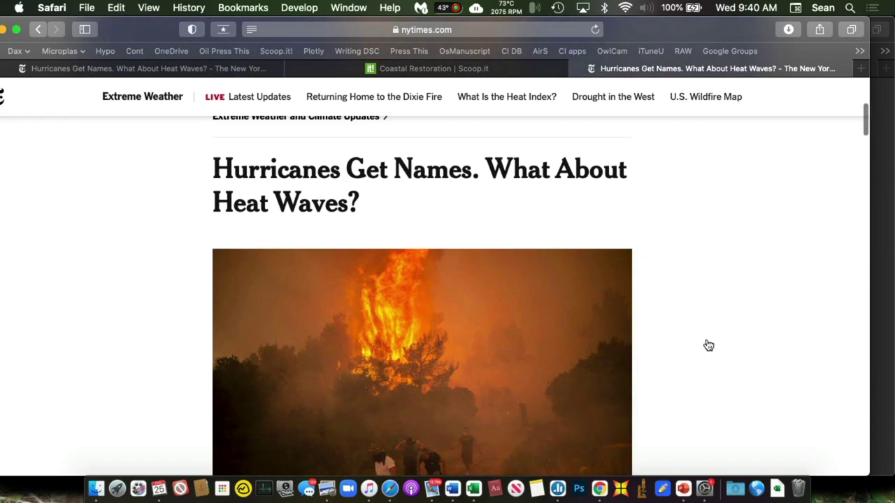
scroll(708, 345, down, 1)
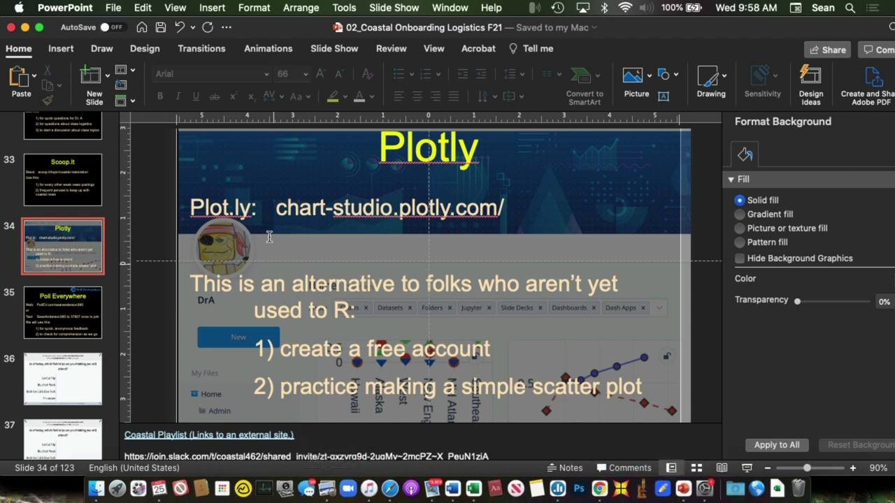
- Select the chart-studio.plotly.com/ address on the Plotly slide
drag(274, 210, 503, 213)
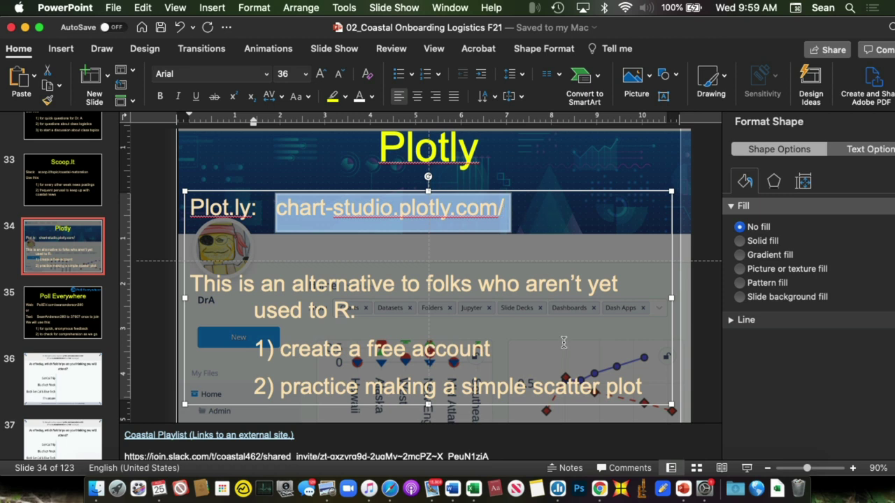
- Bring up Plotly Chart Studio's home page in Chrome and browse the saved file cards
click(600, 489)
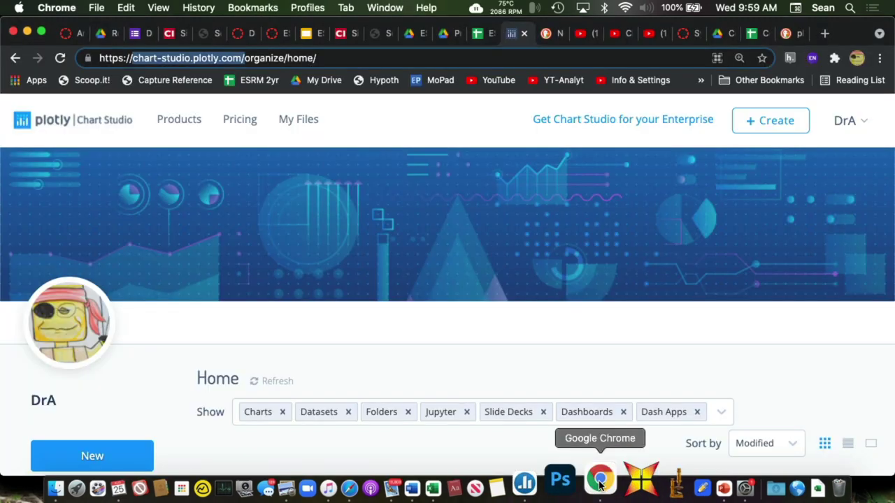
scroll(567, 354, down, 3)
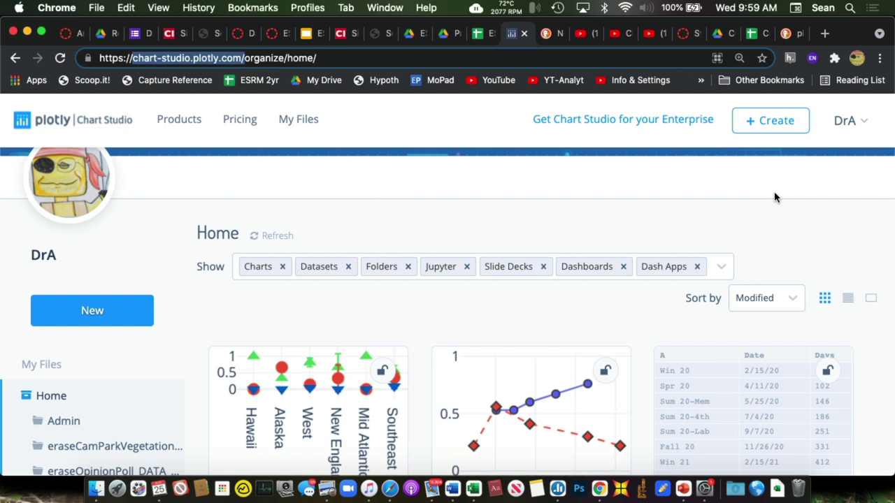
scroll(775, 197, down, 3)
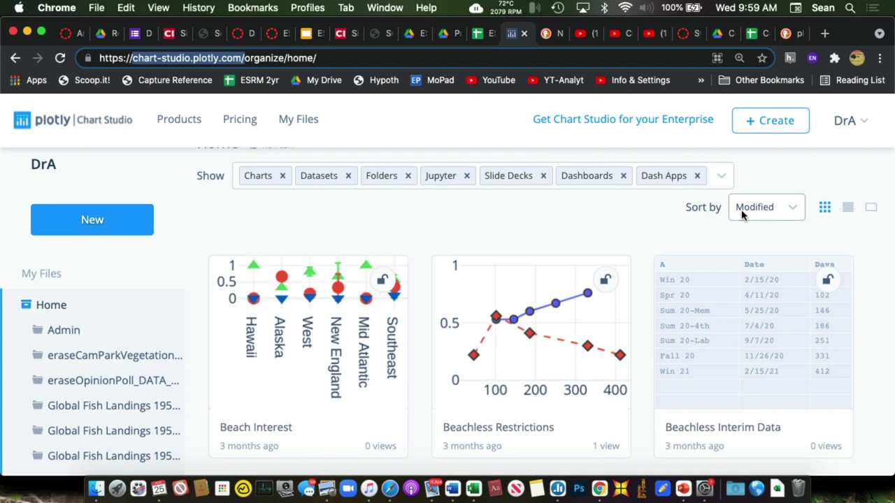
mouse_move(723, 326)
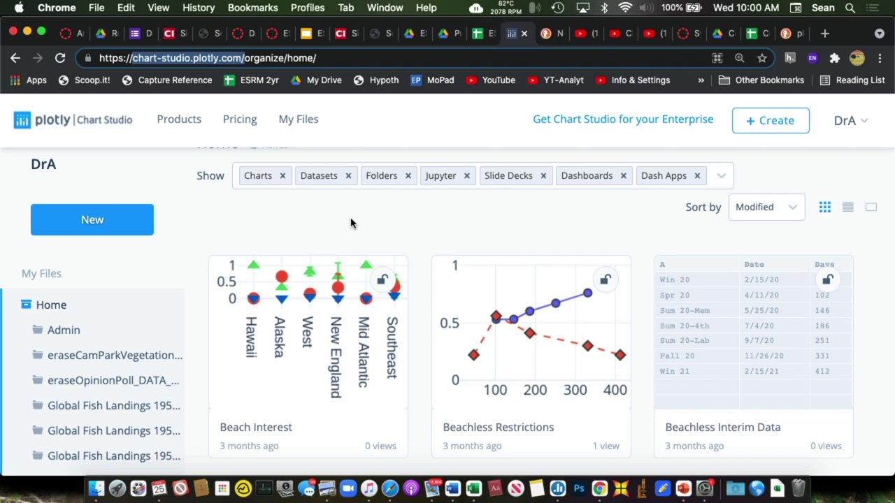
- Open the New menu in Plotly Chart Studio to create a chart
click(94, 221)
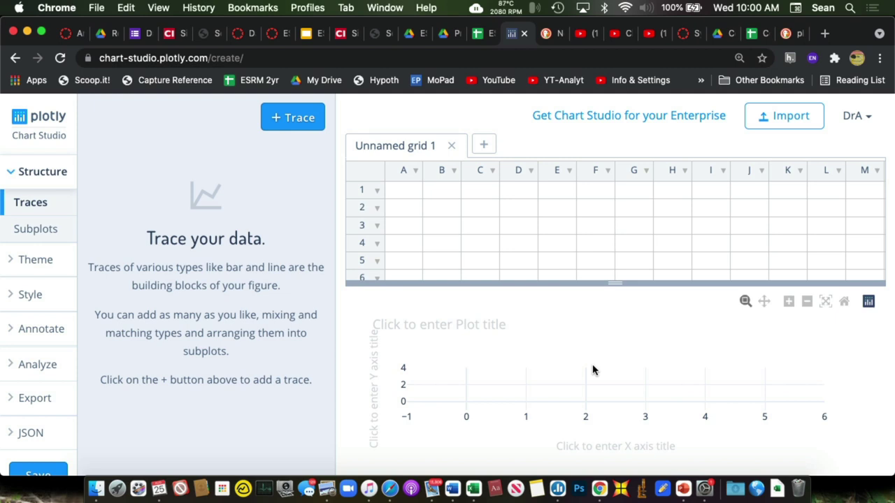
- Rename grid column A to Height and column B to Length
click(416, 178)
mouse_move(424, 210)
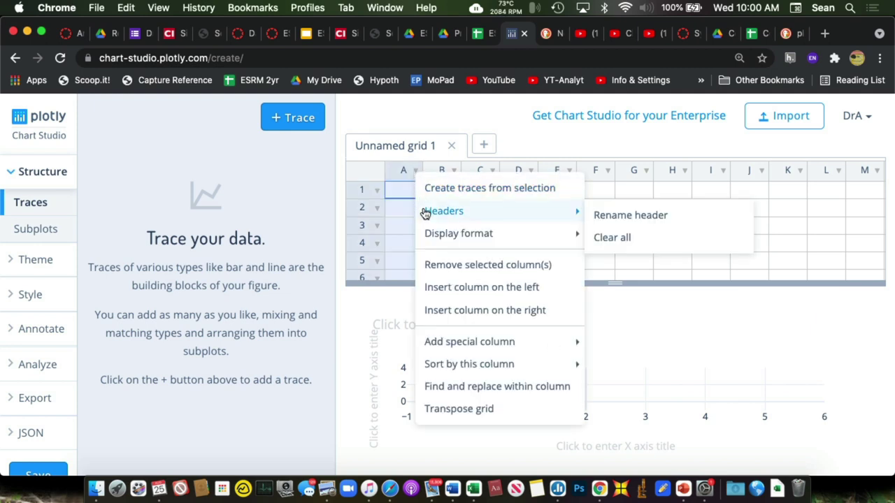
click(590, 217)
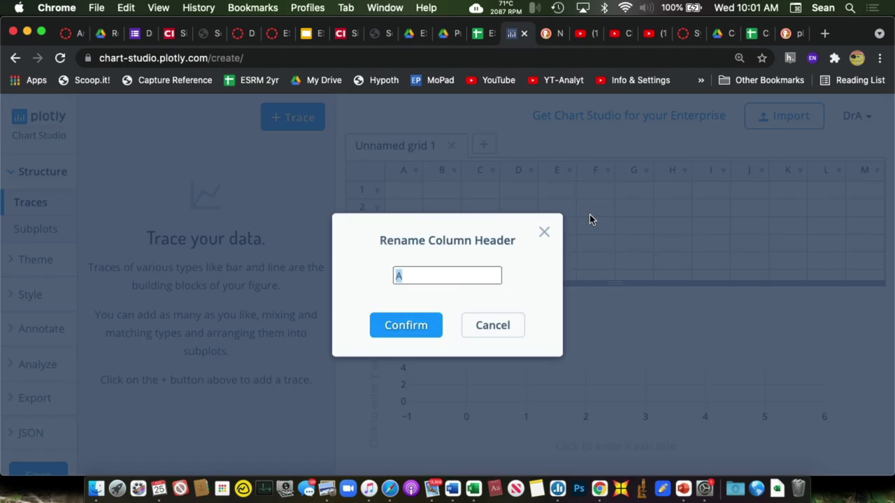
text(Height)
click(424, 333)
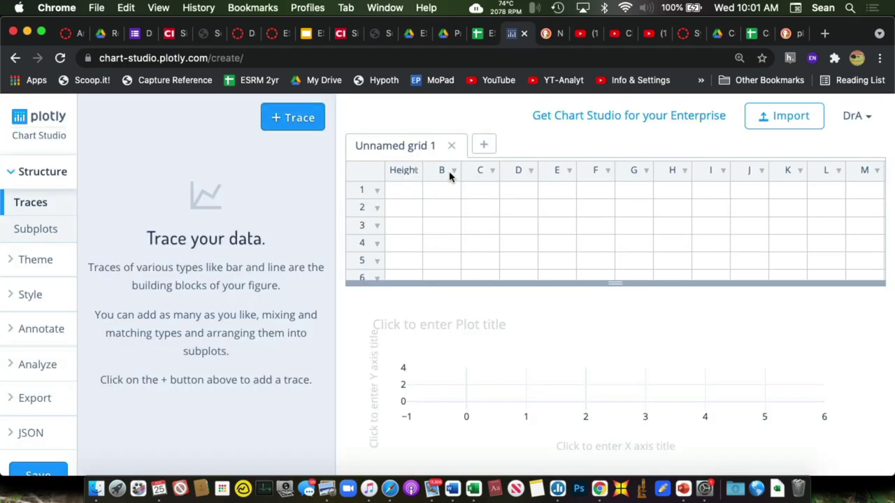
click(453, 171)
mouse_move(466, 210)
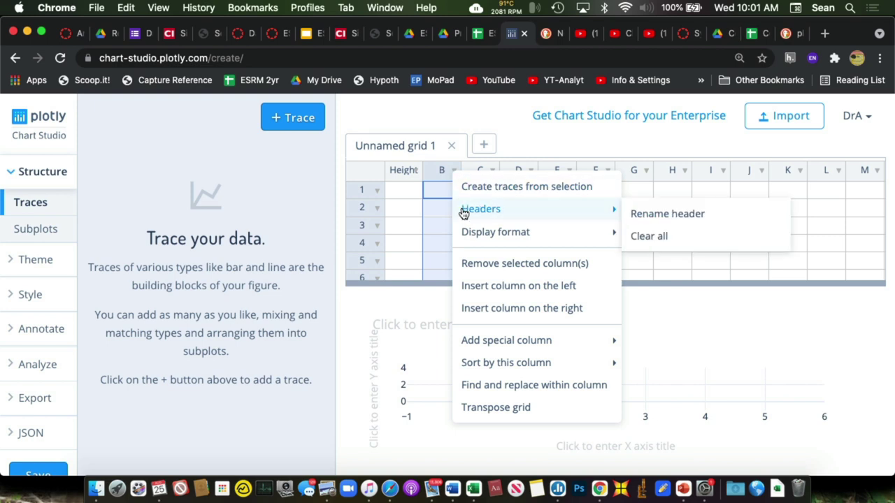
click(668, 214)
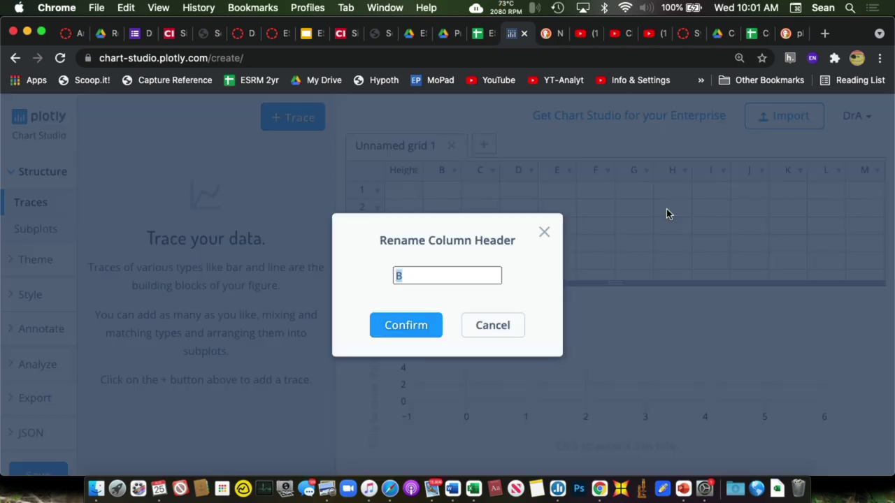
text(Length)
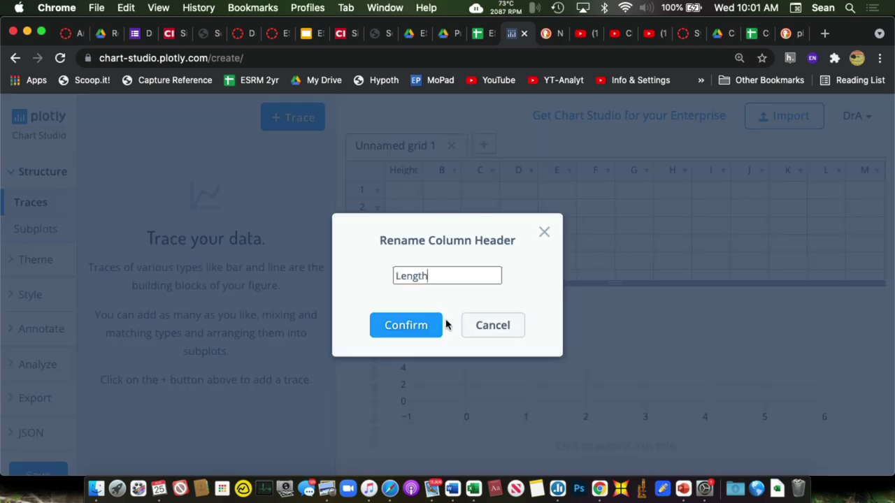
click(406, 325)
- Enter Height values 23, 34, 2, 1, 2, 3, 4 in rows 1–7
click(409, 194)
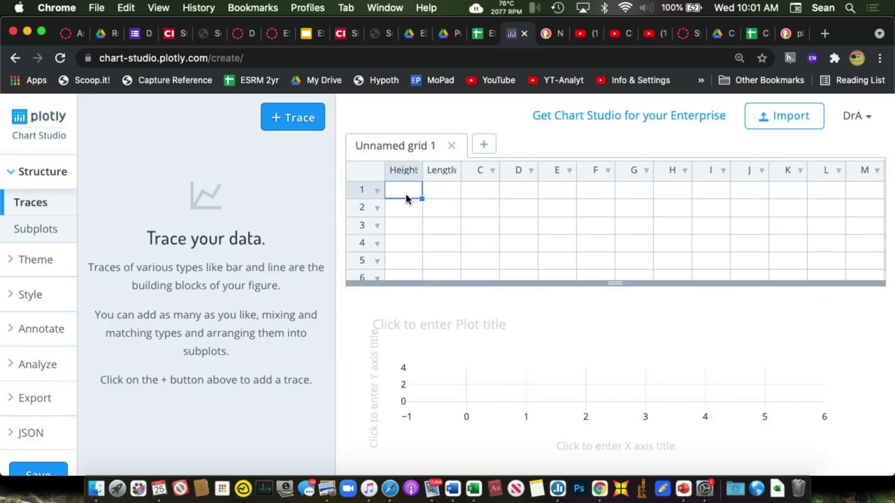
text(23)
key(Return)
text(34)
key(Return)
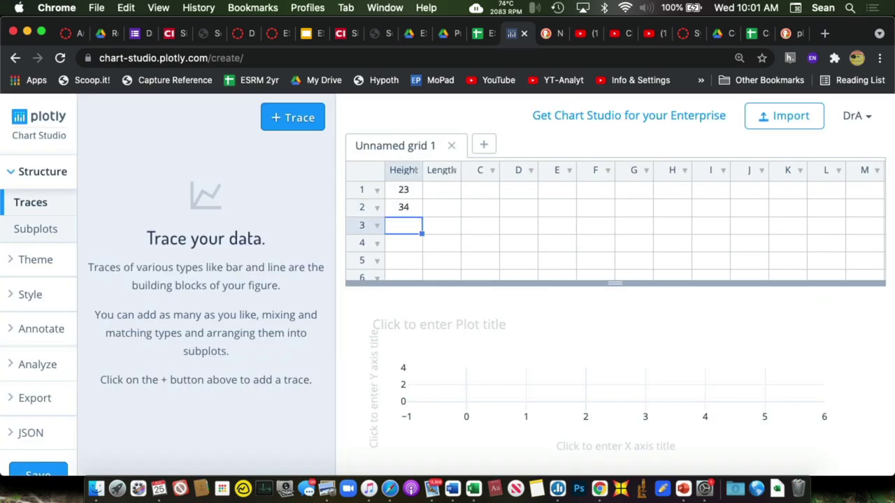
text(2)
key(Return)
text(1)
key(Return)
text(2)
key(Return)
text(3)
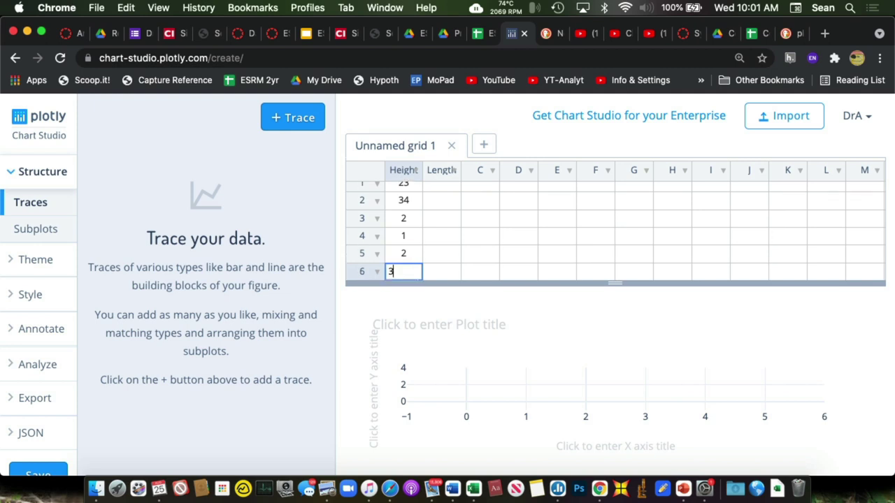
key(Return)
text(4)
key(Return)
- Enter Length values 122, 23, 123, 111, 145, 234, 45 in rows 1–7
scroll(445, 209, up, 2)
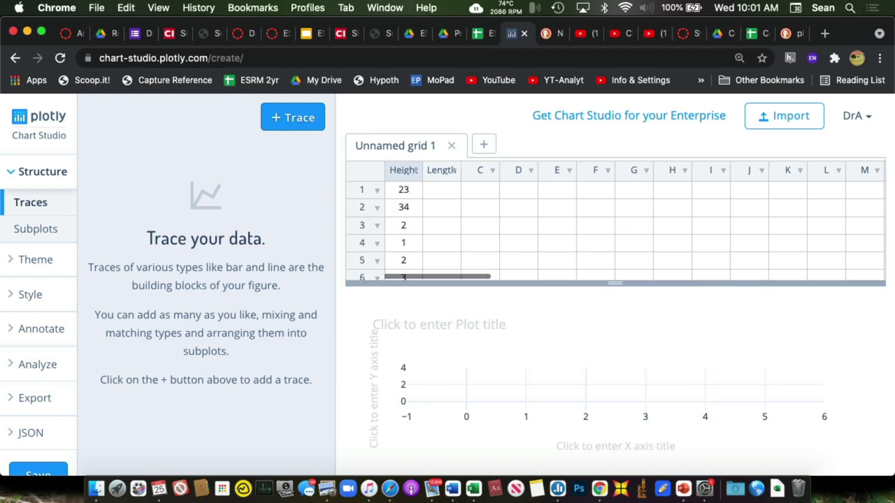
click(445, 192)
text(122)
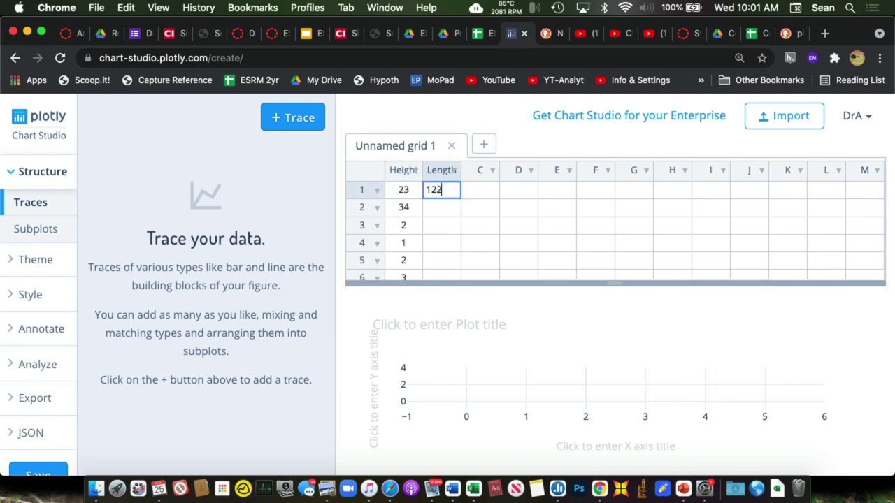
key(Return)
text(23)
key(Return)
text(123)
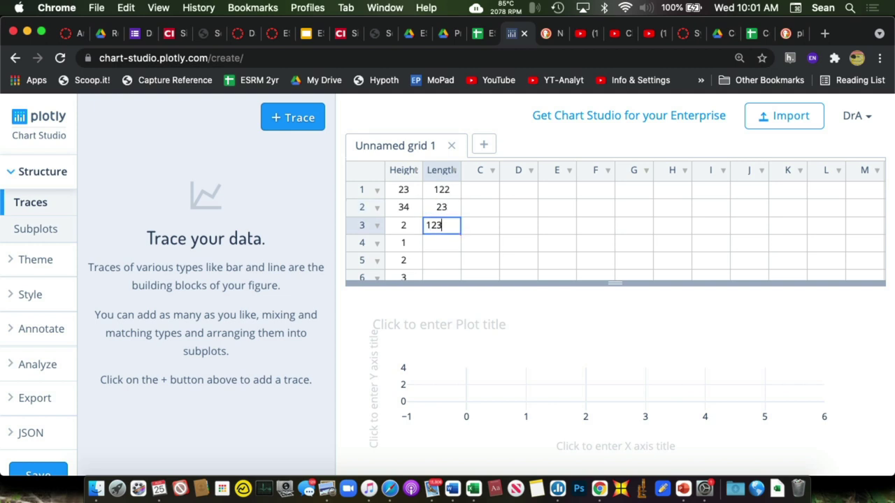
key(Return)
text(111)
key(Return)
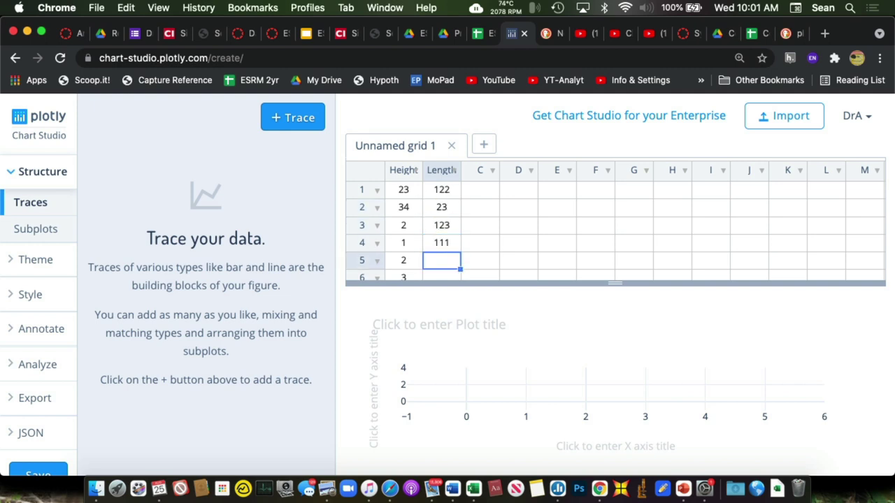
text(145)
key(Return)
text(234)
key(Return)
text(45)
key(Return)
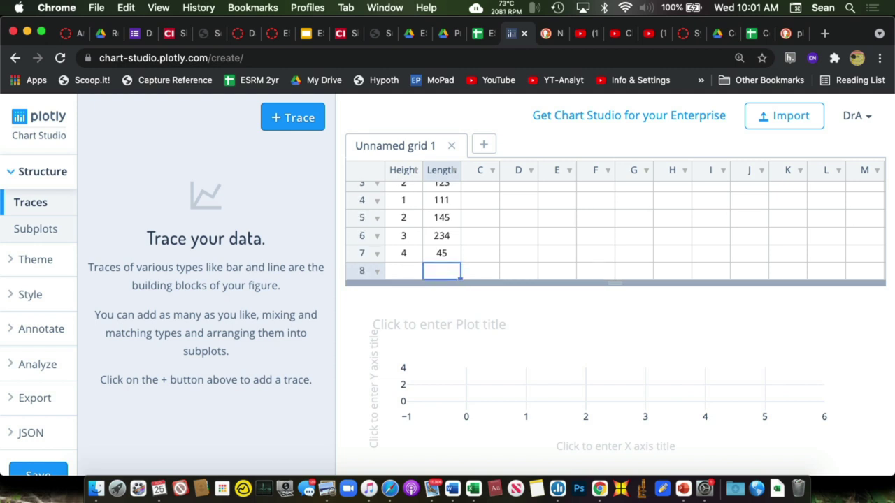
- Add trace 0 to the figure and set its type to Scatter
click(287, 118)
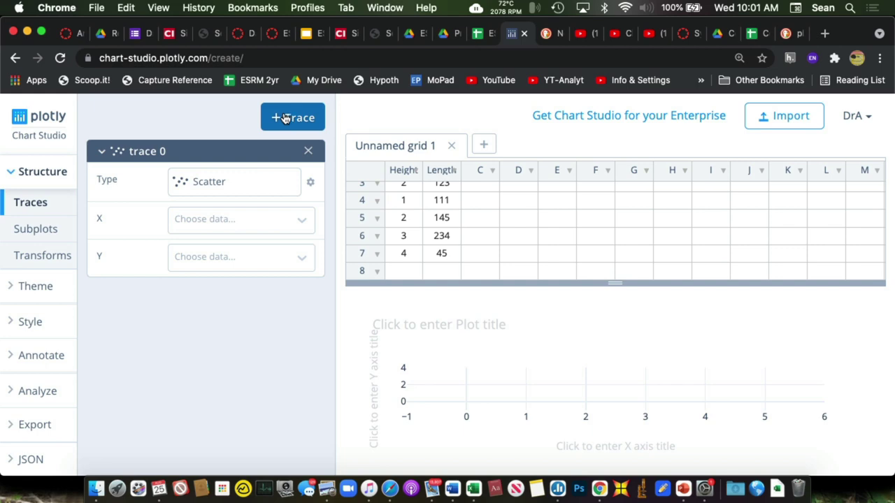
click(254, 182)
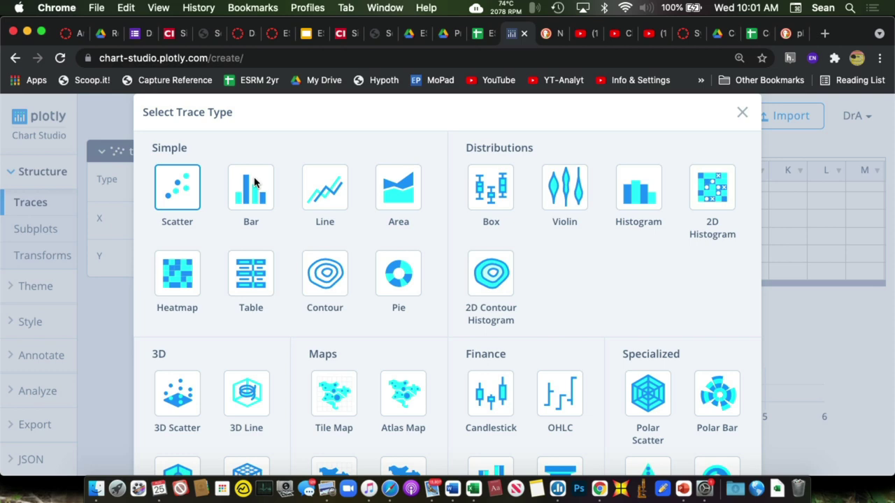
click(199, 200)
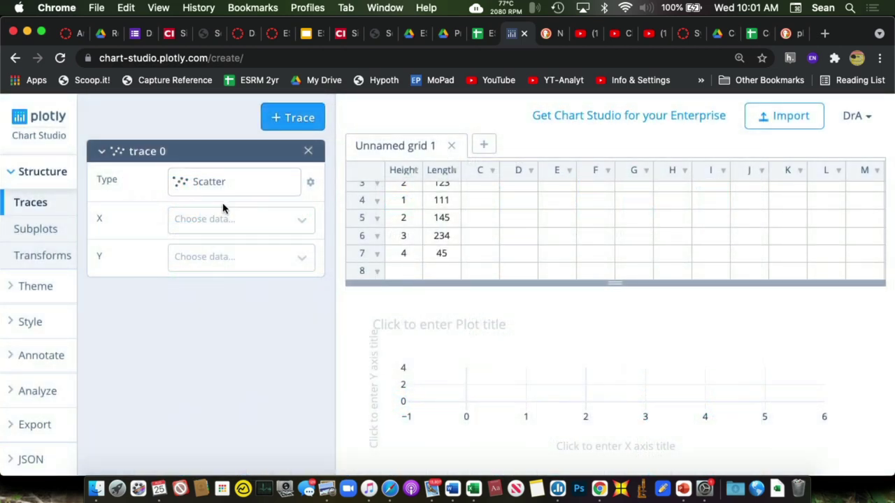
- Assign Height as the X data and Length as the Y data for trace 0
click(300, 224)
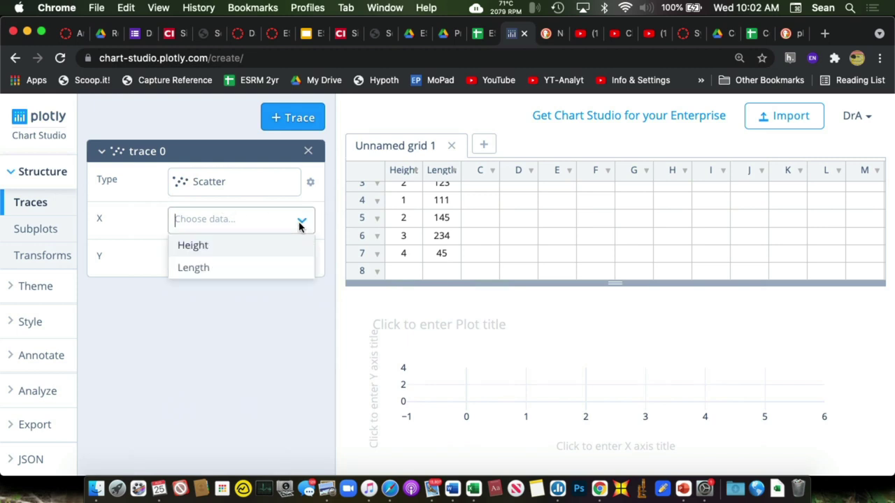
click(281, 250)
click(303, 259)
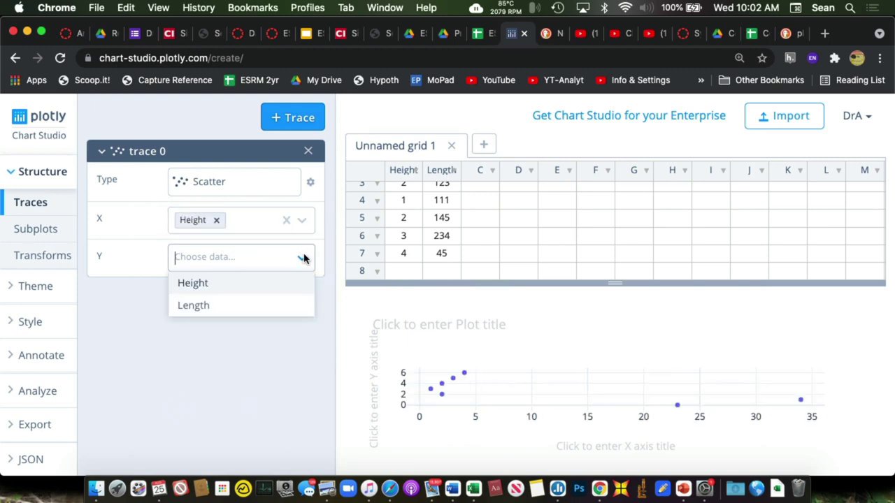
click(291, 304)
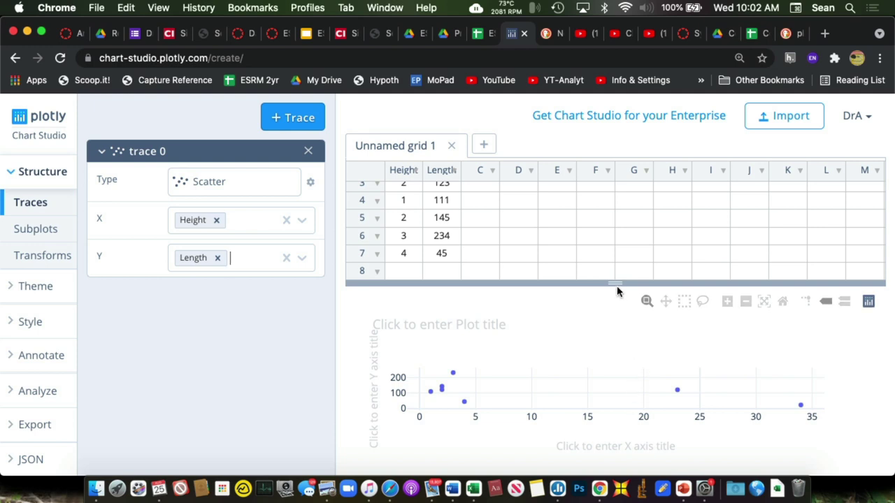
- Drag the grid divider upward so the Height-versus-Length scatter fills the workspace
drag(615, 287, 610, 149)
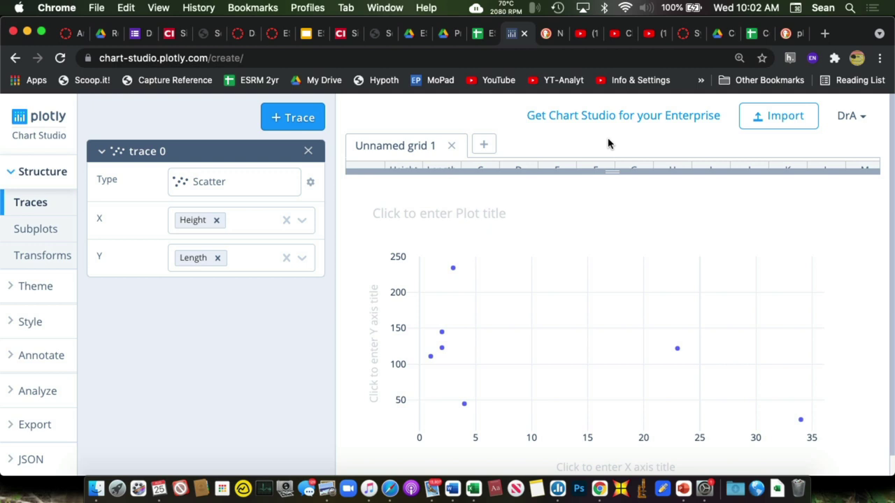
- Leave the seven-point scatter in Chart Studio and return to PowerPoint's Plotly slide
scroll(37, 315, down, 3)
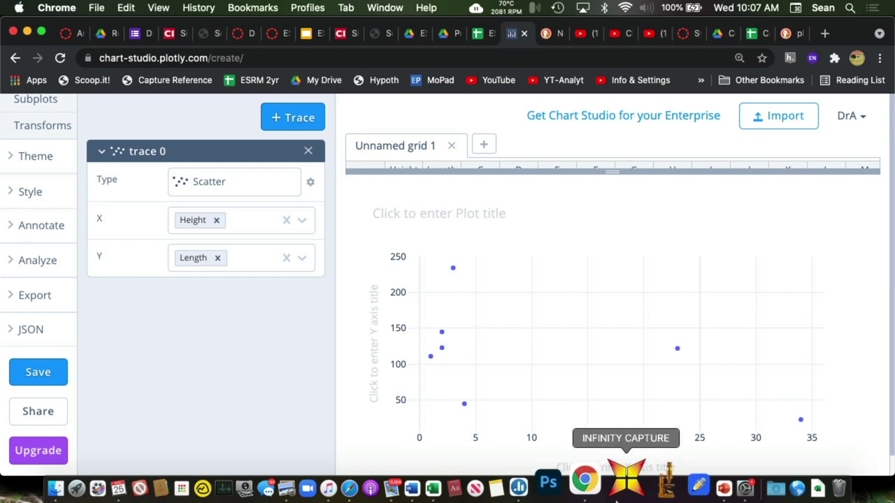
click(682, 483)
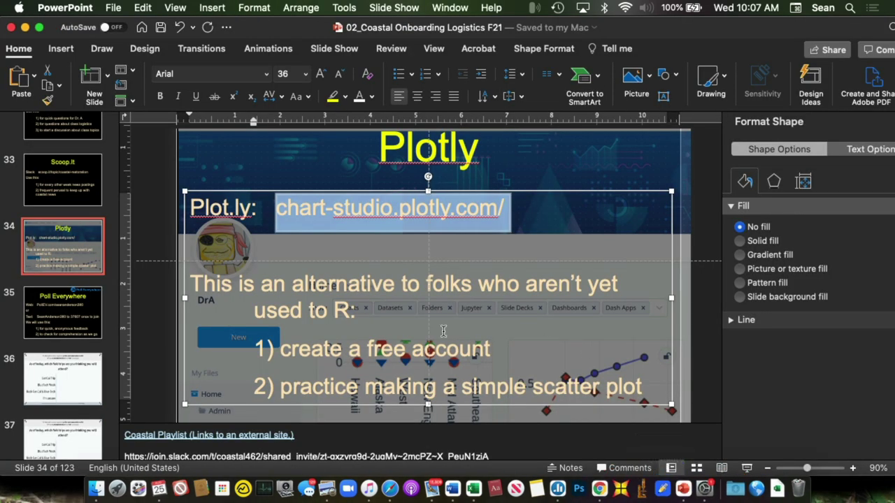
- Deselect the URL text box and go to slide 35, 'Poll Everywhere'
key(Escape)
key(Escape)
click(70, 309)
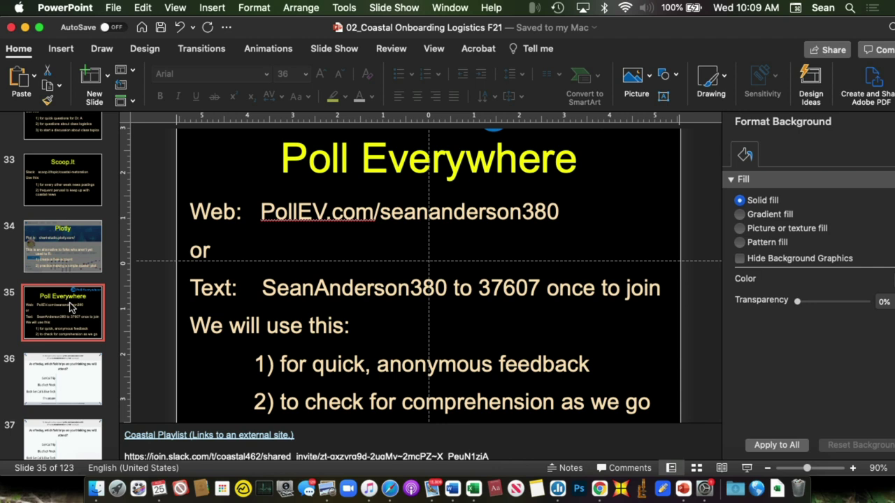
- Scroll down the slide thumbnail pane
scroll(70, 307, down, 1)
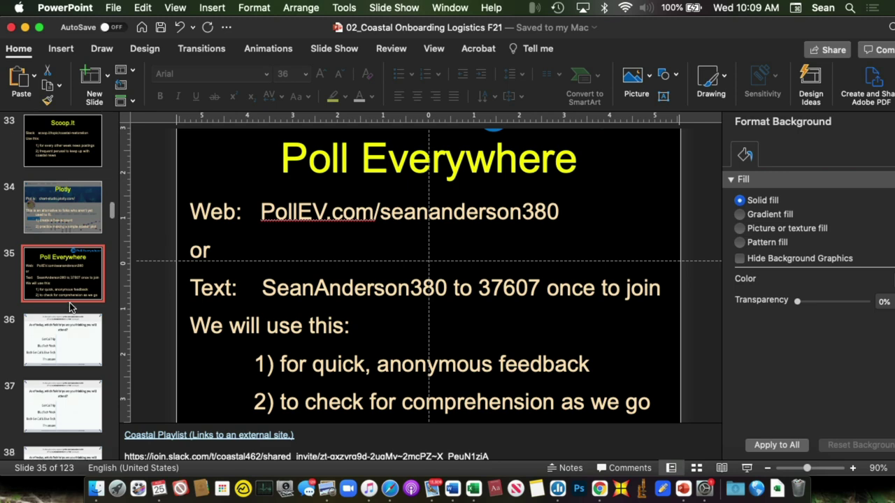